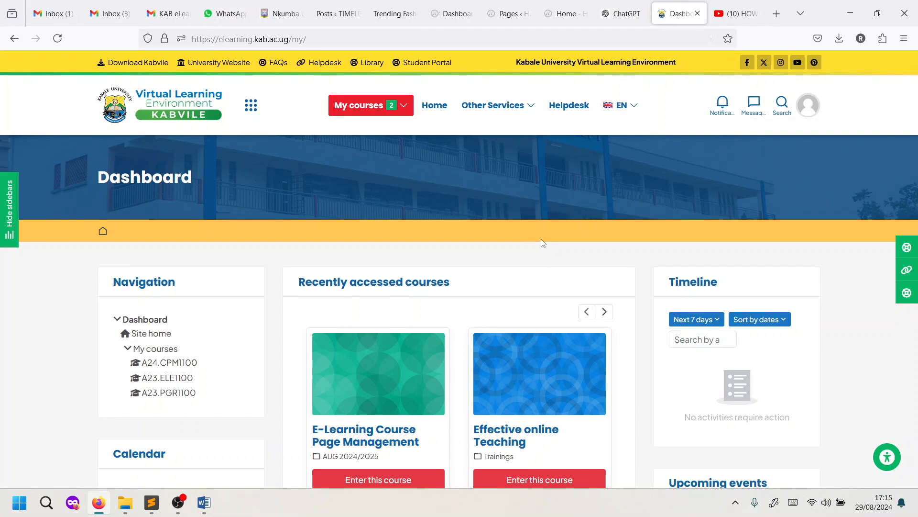
# Step: Open the E-Learning Course Page Management course from the enrolled courses
pyautogui.scroll(-3, 544, 243)
pyautogui.scroll(3, 543, 243)
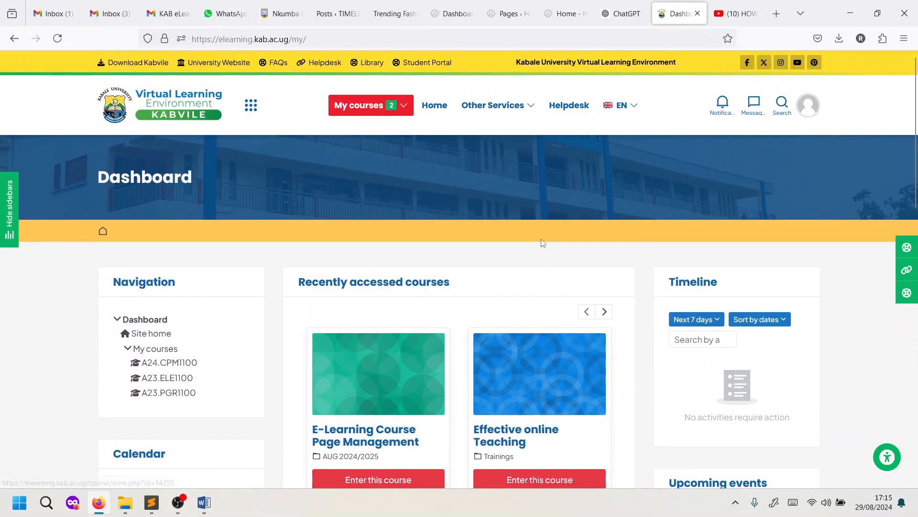
pyautogui.moveTo(368, 116)
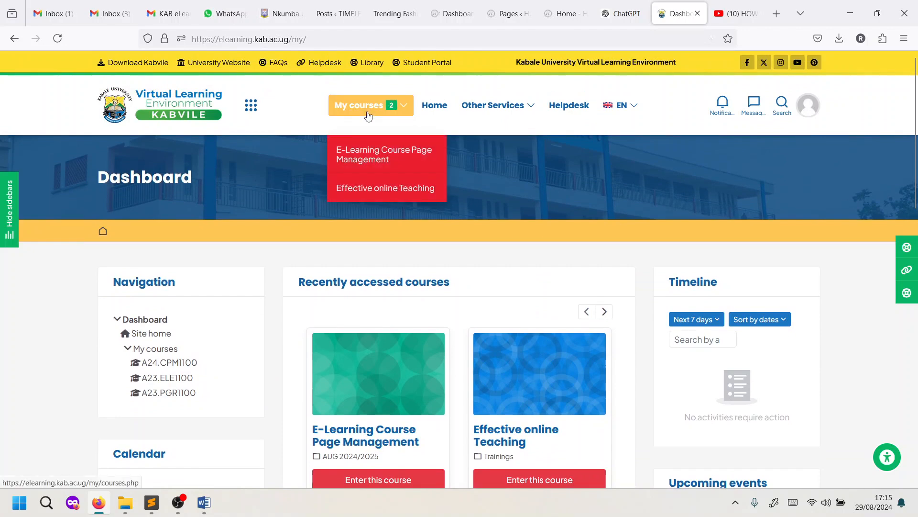
pyautogui.click(364, 164)
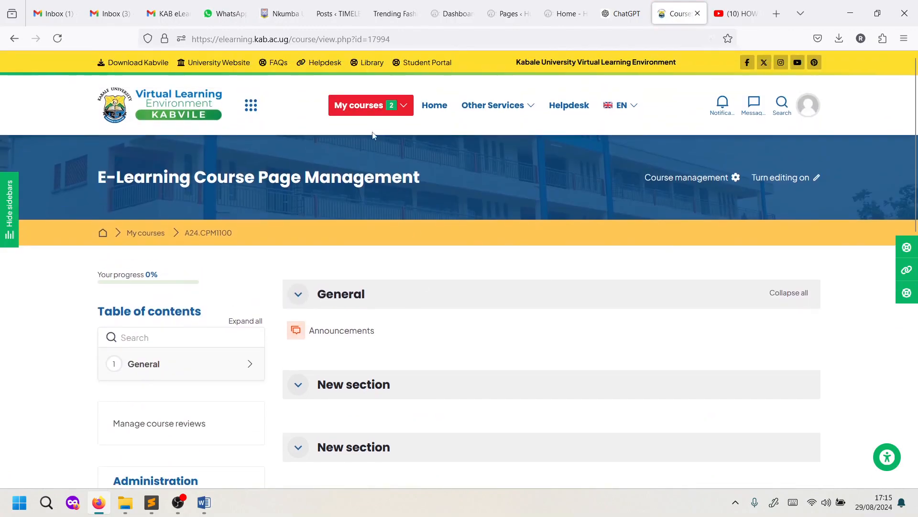
# Step: Open the Effective online Teaching course and look through its introduction and sections as an example
pyautogui.moveTo(371, 109)
pyautogui.click(365, 189)
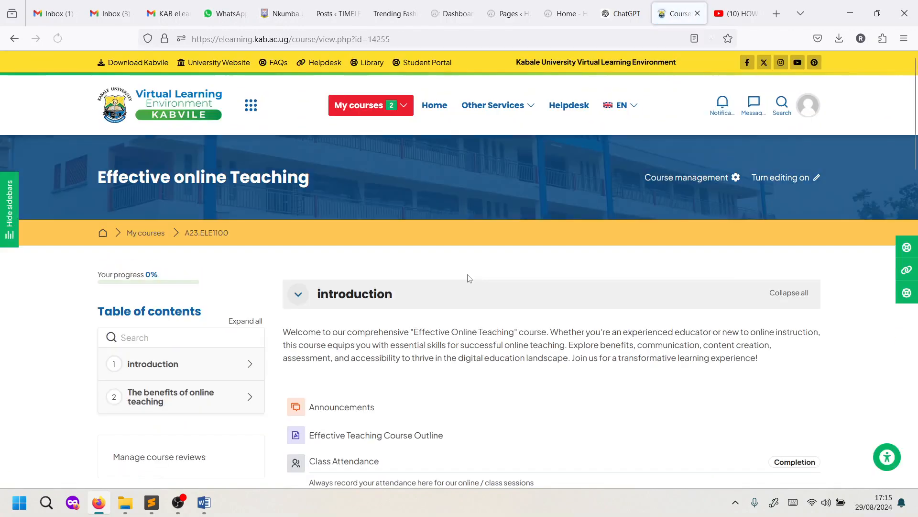
pyautogui.scroll(-6, 462, 306)
pyautogui.scroll(6, 458, 318)
# Step: Return to the E-Learning Course Page Management course and turn its editing mode on
pyautogui.moveTo(378, 125)
pyautogui.click(380, 157)
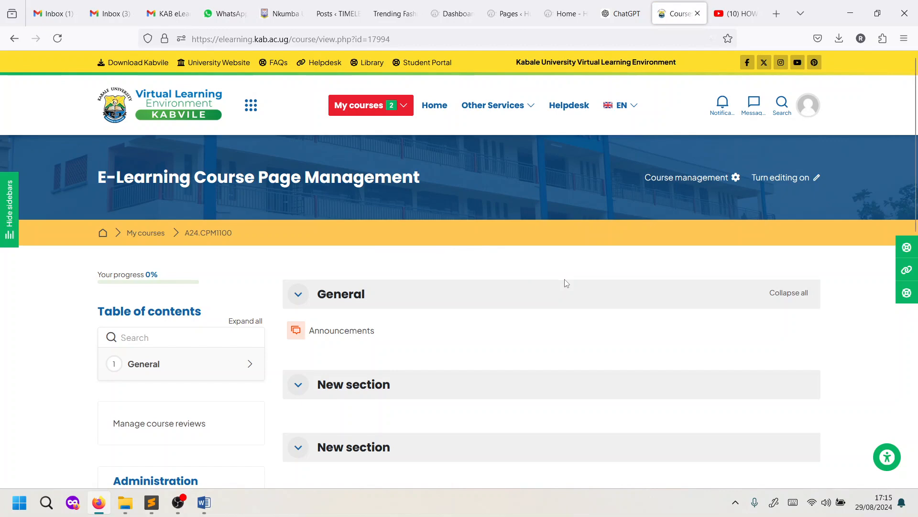
pyautogui.click(774, 184)
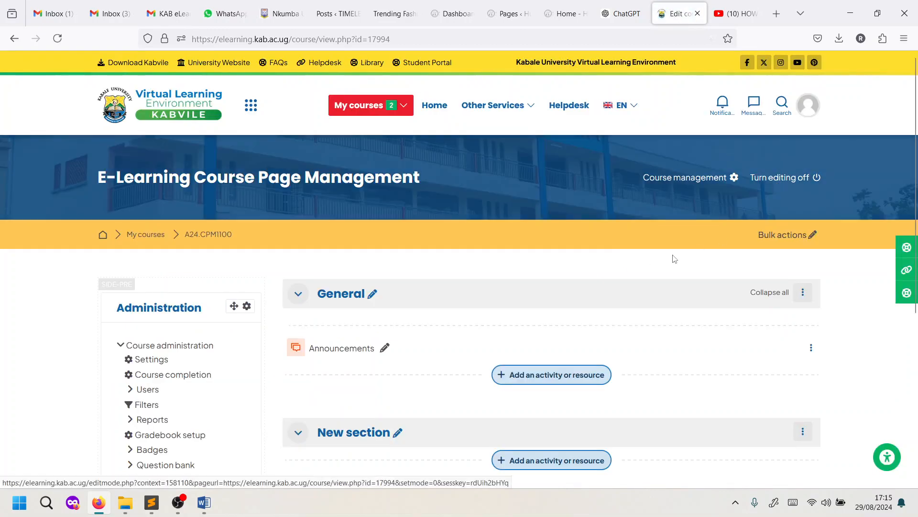
# Step: Rename the General section of the course page as "Welcome to CPM1100"
pyautogui.scroll(-6, 672, 258)
pyautogui.scroll(6, 672, 254)
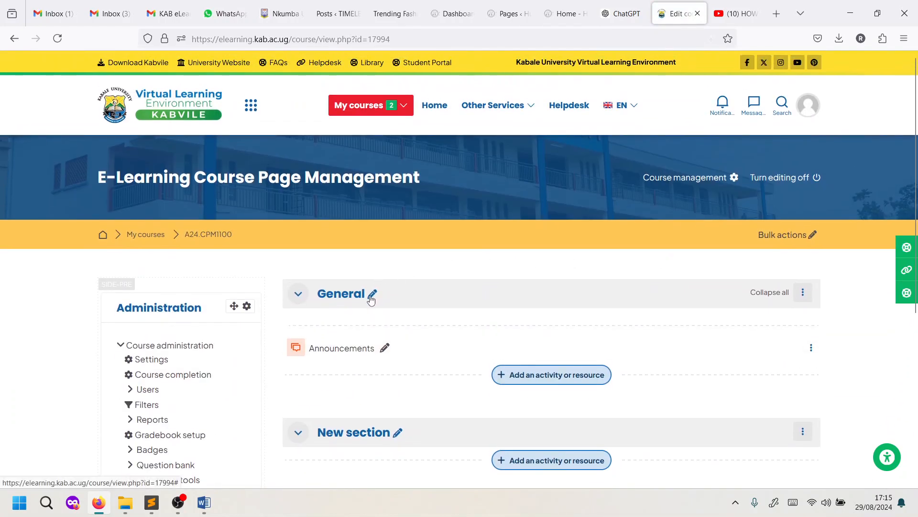
pyautogui.scroll(-2, 502, 326)
pyautogui.scroll(-2, 502, 326)
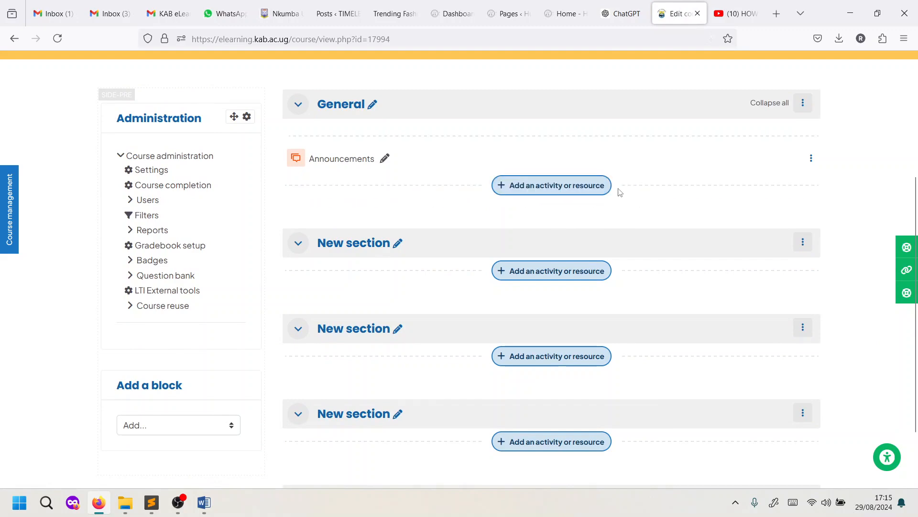
pyautogui.scroll(3, 617, 201)
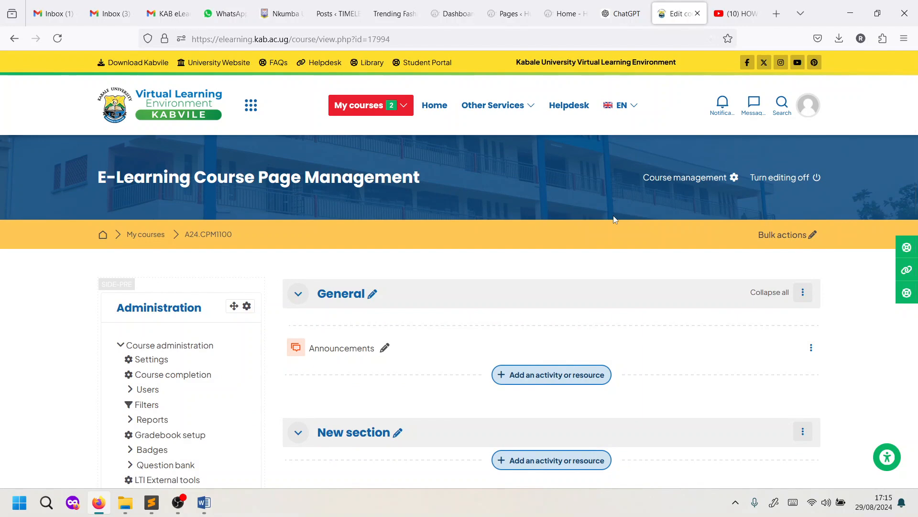
pyautogui.scroll(-1, 616, 220)
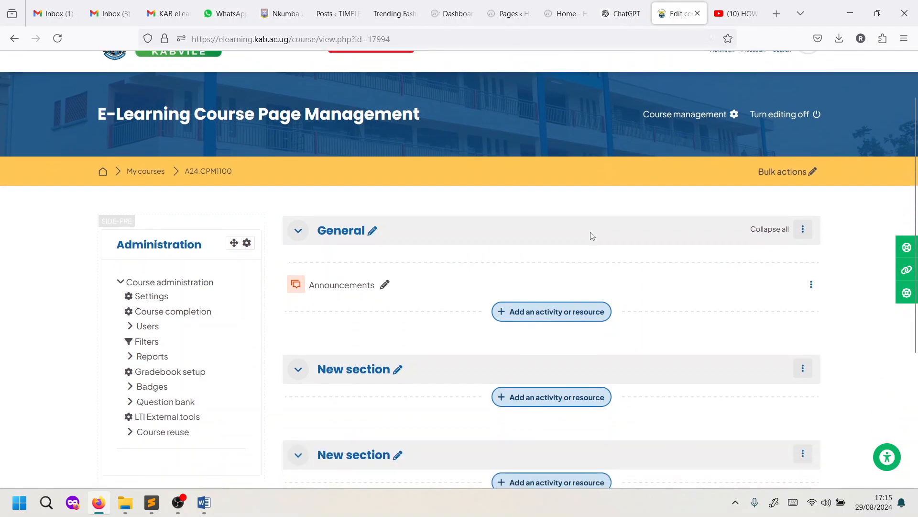
pyautogui.click(372, 234)
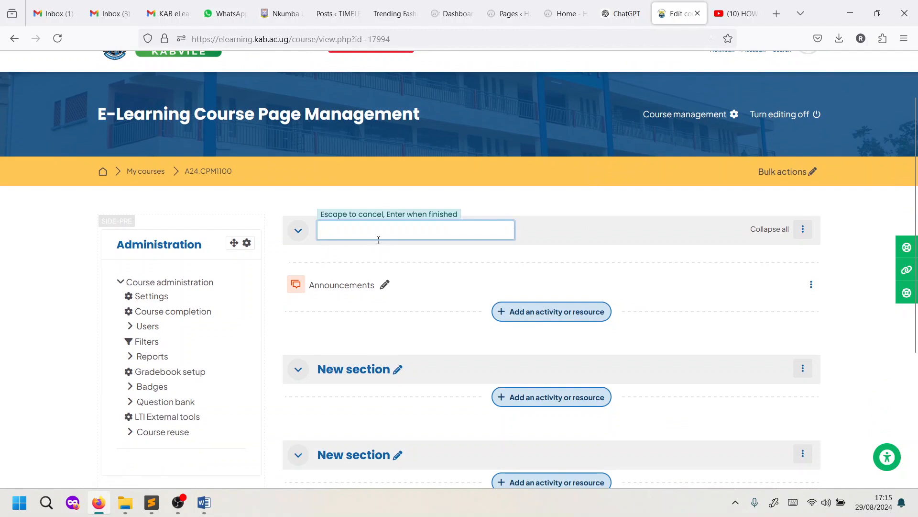
pyautogui.write('Welcom')
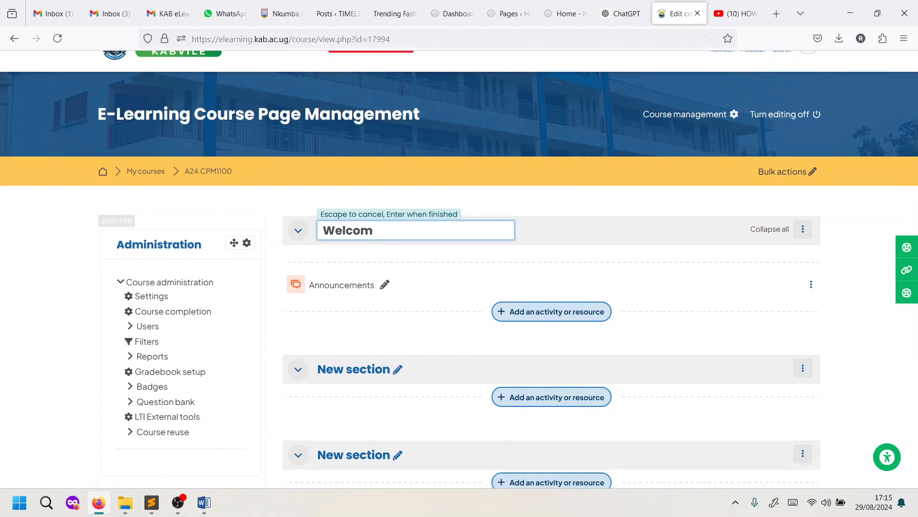
pyautogui.write('e to CPM1100')
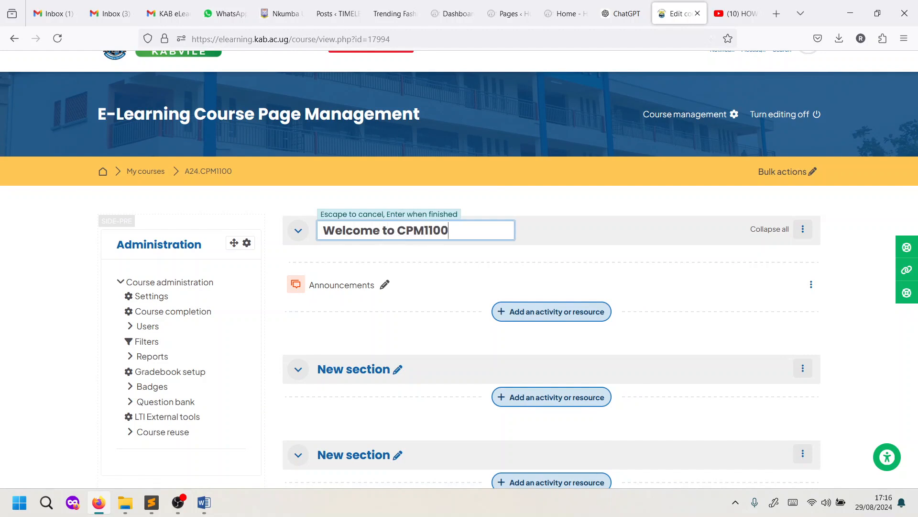
pyautogui.press('Return')
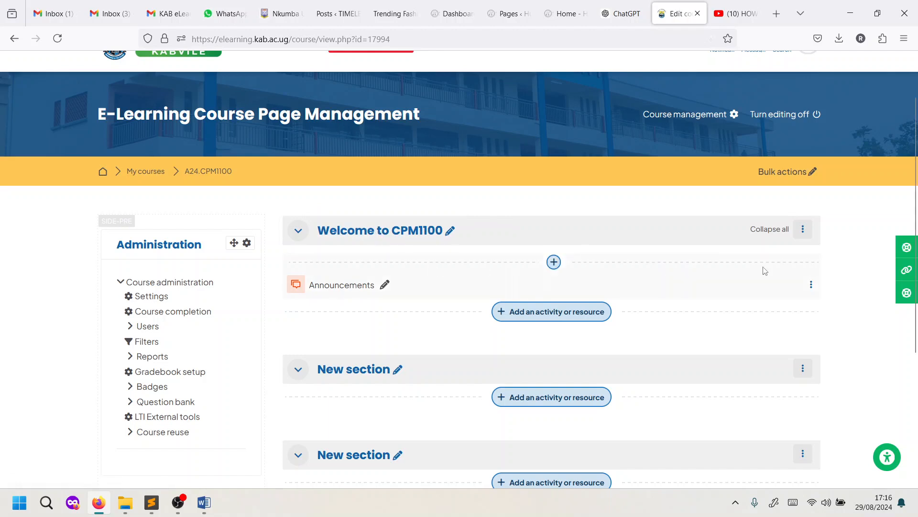
# Step: Add a description to the Welcome to CPM1100 section welcoming educators to the comprehensive "E-learning course page Management" course, and save the section settings
pyautogui.click(802, 233)
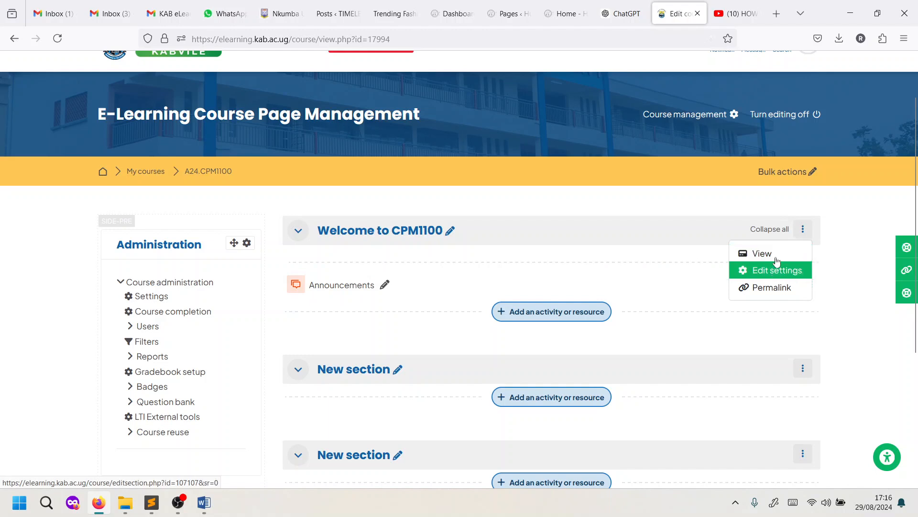
pyautogui.click(803, 231)
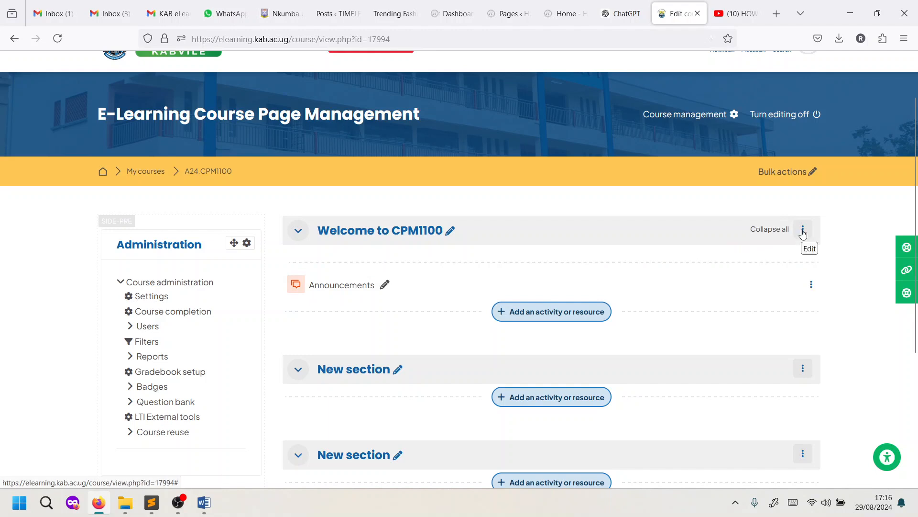
pyautogui.click(803, 234)
pyautogui.click(775, 269)
pyautogui.scroll(-3, 621, 342)
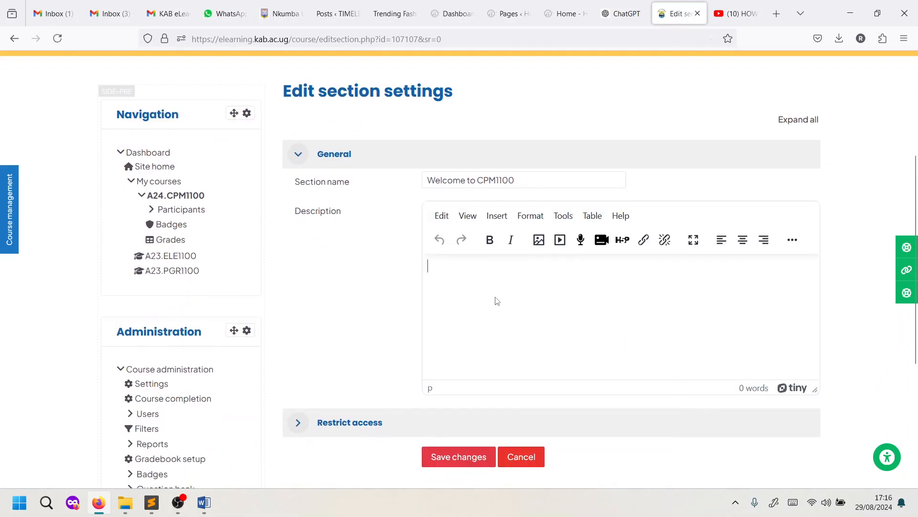
pyautogui.write('Welcome to our comprehensive "E-learning course page Management" course. Whether you\'re an experienced educator or new to online instruction, this course equips you with essential skills for successful online teaching. Explore benefits, communication, content creation, assessment, and accessibility to thrive in the digital education landscape.')
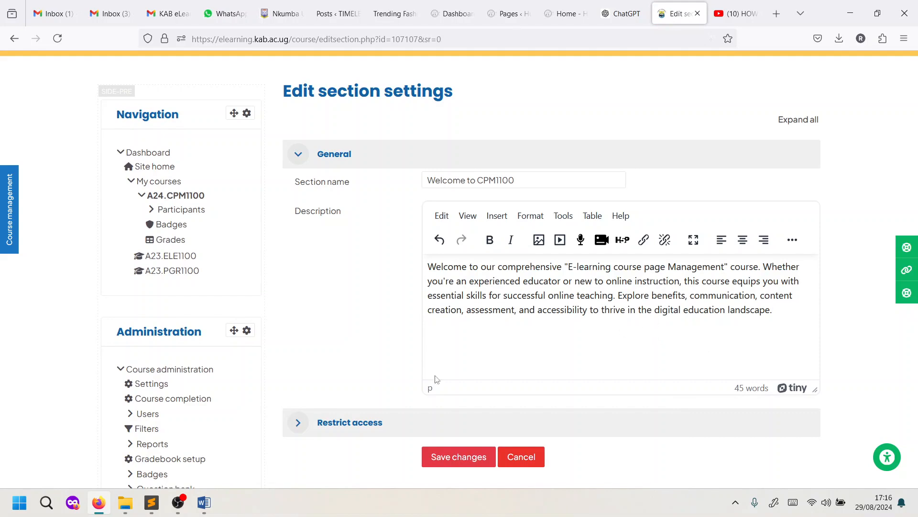
pyautogui.click(438, 456)
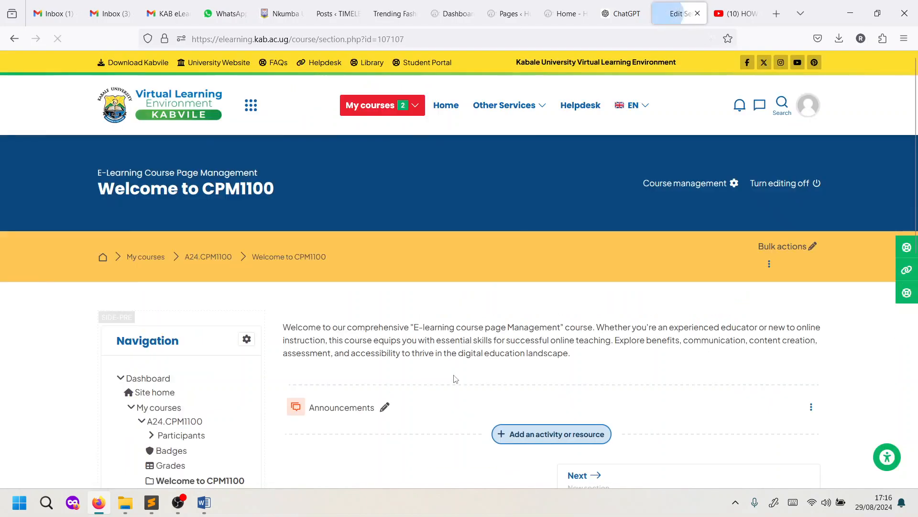
# Step: Review the saved description on the section's page and return to the A24.CPM1100 course page
pyautogui.scroll(-2, 465, 345)
pyautogui.scroll(-2, 465, 346)
pyautogui.scroll(4, 466, 348)
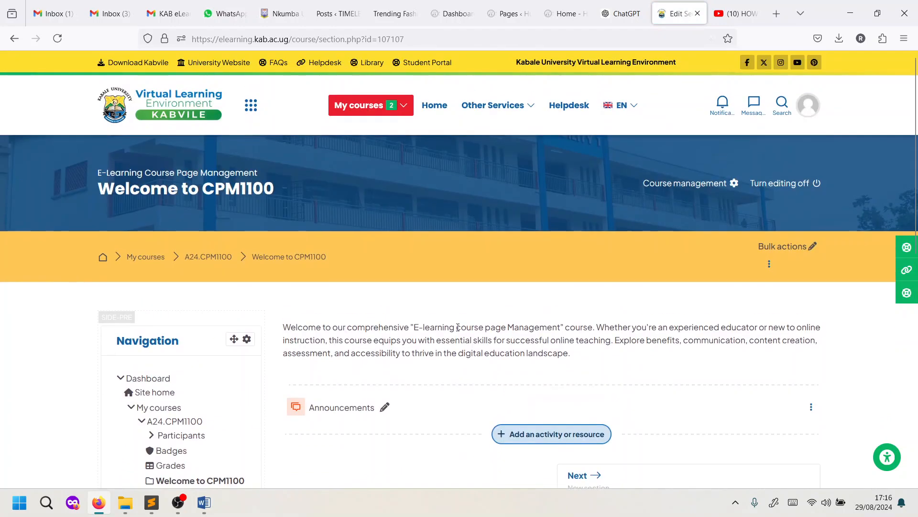
pyautogui.scroll(-3, 458, 328)
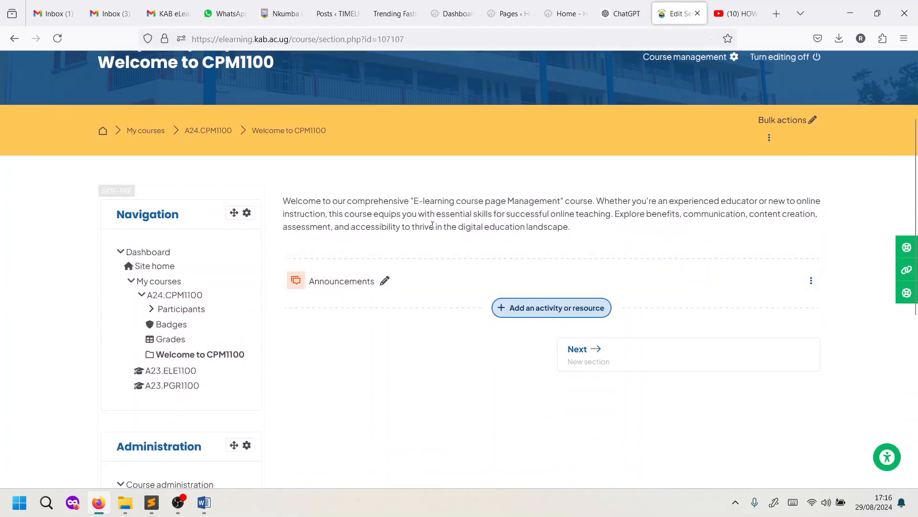
pyautogui.scroll(-4, 433, 225)
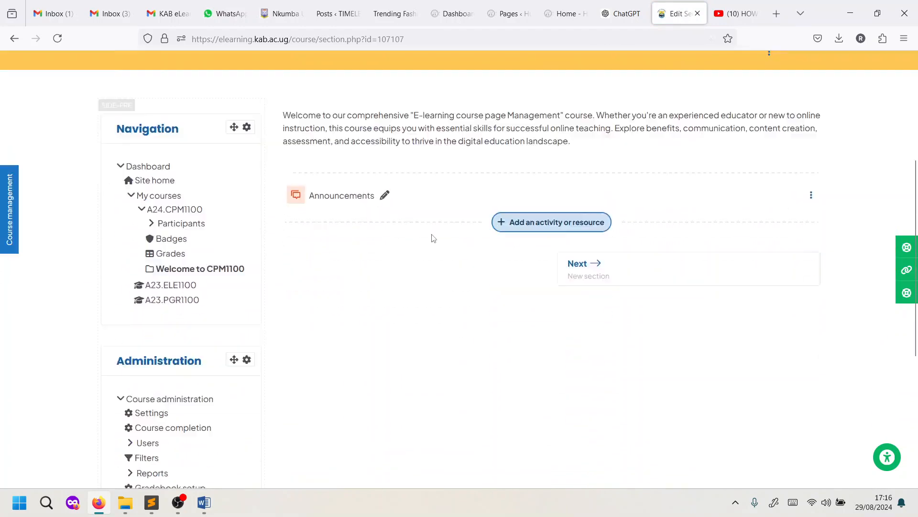
pyautogui.scroll(7, 431, 235)
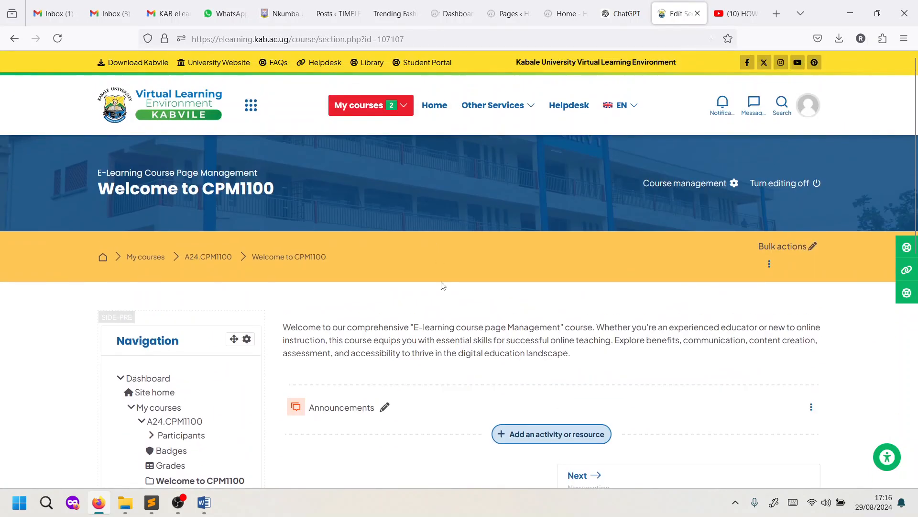
pyautogui.click(213, 258)
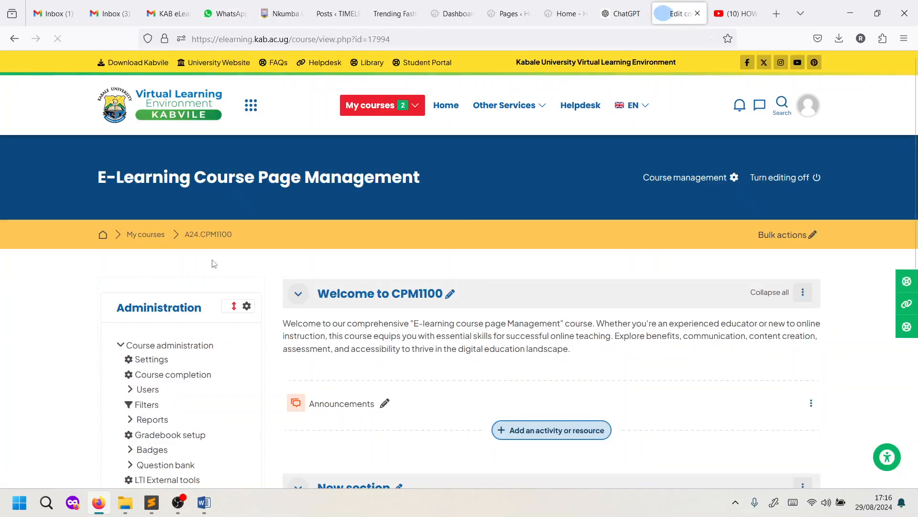
# Step: Rename the first new section below the welcome section as "Introduction to E-Learning Courses"
pyautogui.scroll(-3, 488, 252)
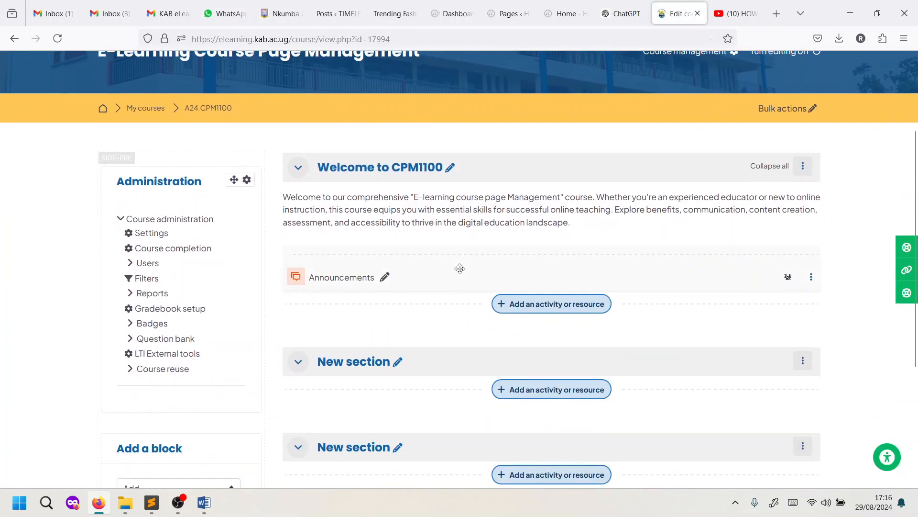
pyautogui.scroll(-1, 488, 330)
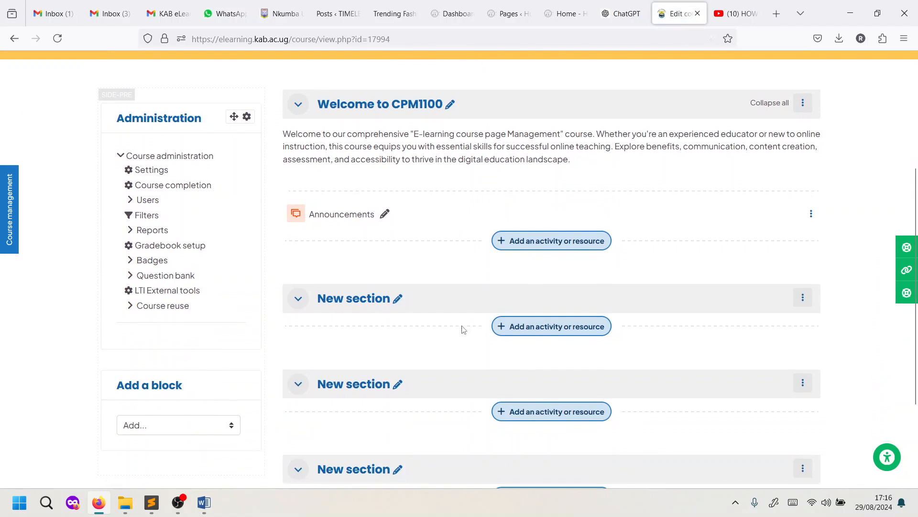
pyautogui.click(398, 300)
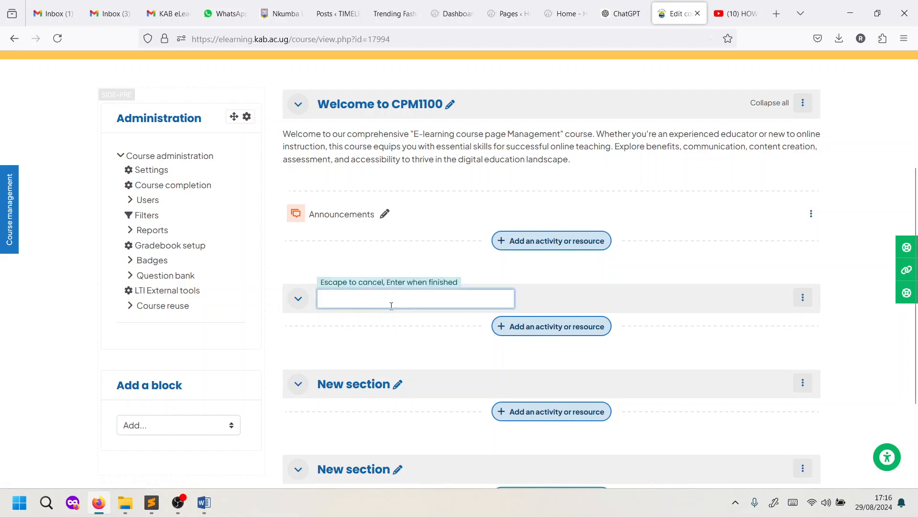
pyautogui.write('Introduction to')
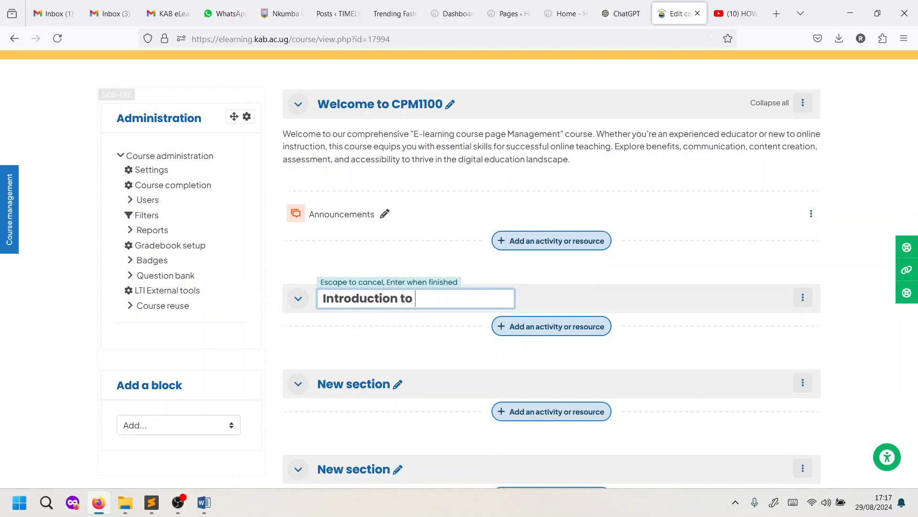
pyautogui.write(' E-Learning Co')
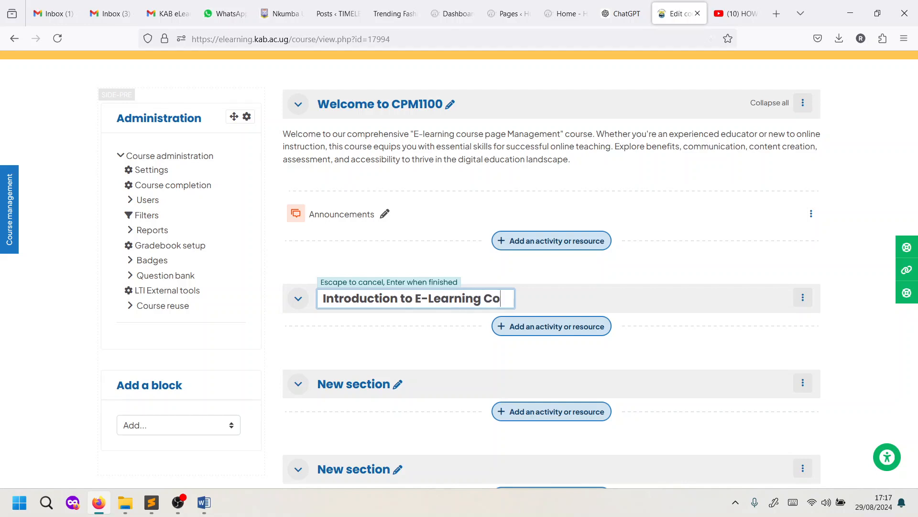
pyautogui.write('urses')
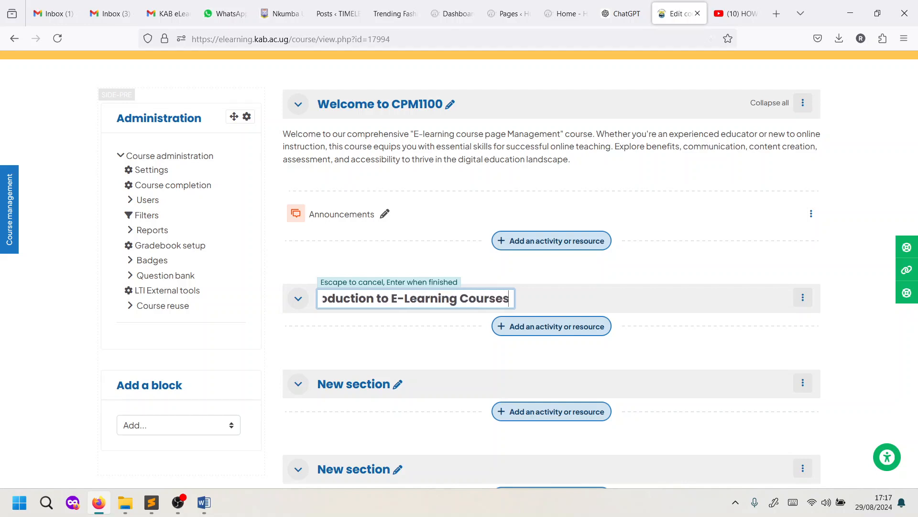
pyautogui.press('Return')
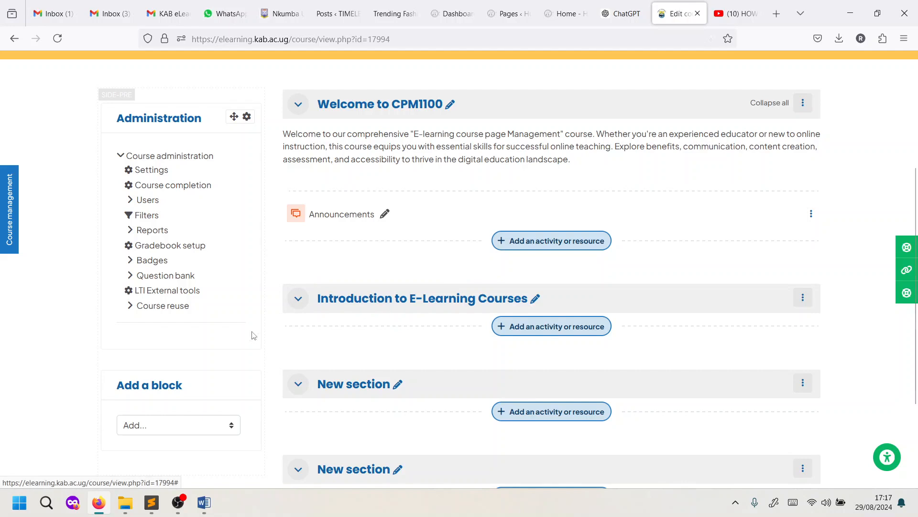
# Step: Rename the new section below Introduction to E-Learning Courses as "Why Online Teaching"
pyautogui.click(398, 384)
pyautogui.write('Why Ol')
pyautogui.press('BackSpace')
pyautogui.write('nline')
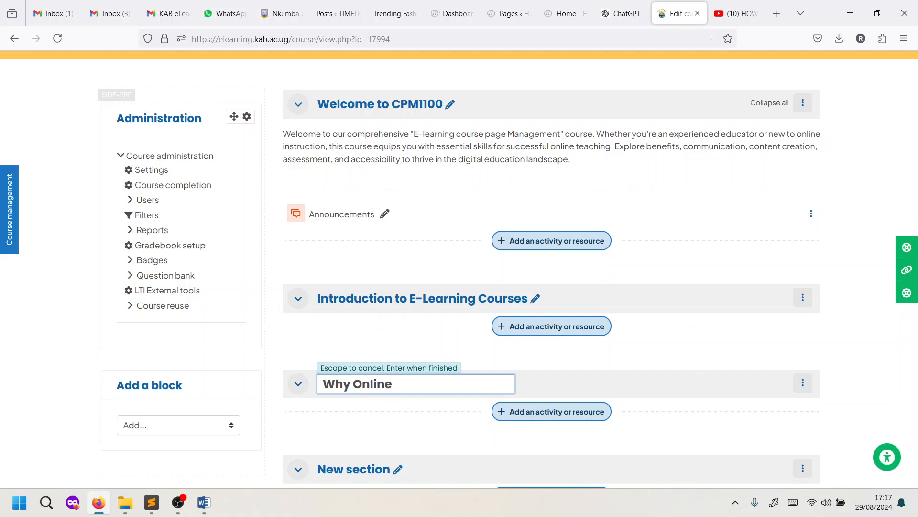
pyautogui.write(' Teaching')
pyautogui.press('Return')
# Step: Rename the new section below Why Online Teaching as "Effective online Teaching"
pyautogui.scroll(-2, 407, 339)
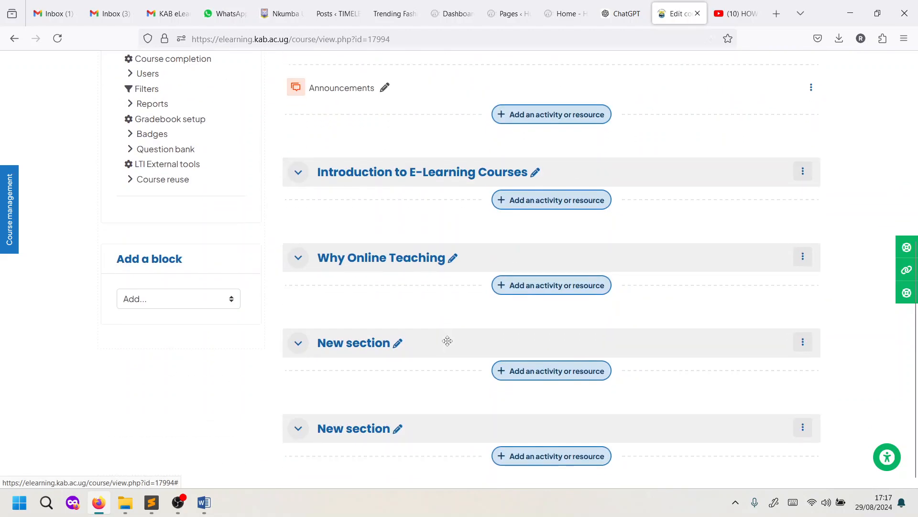
pyautogui.click(397, 344)
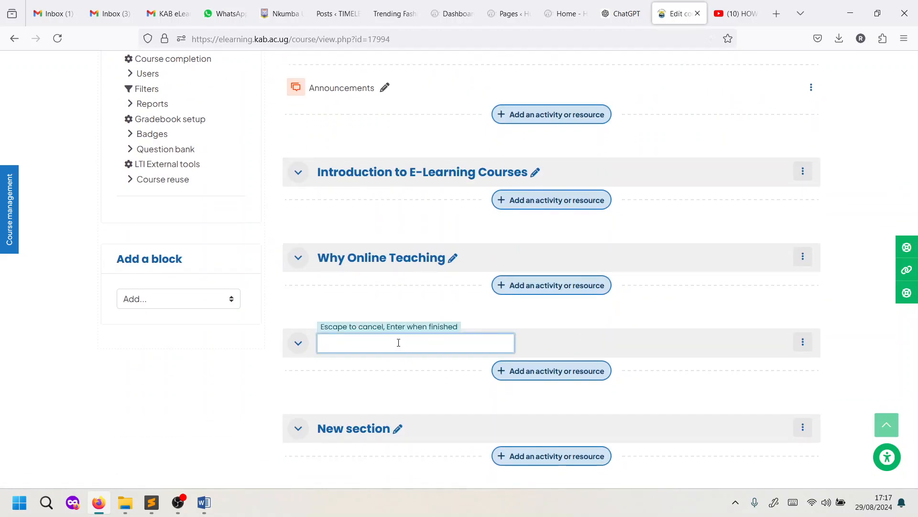
pyautogui.write('Effective onli')
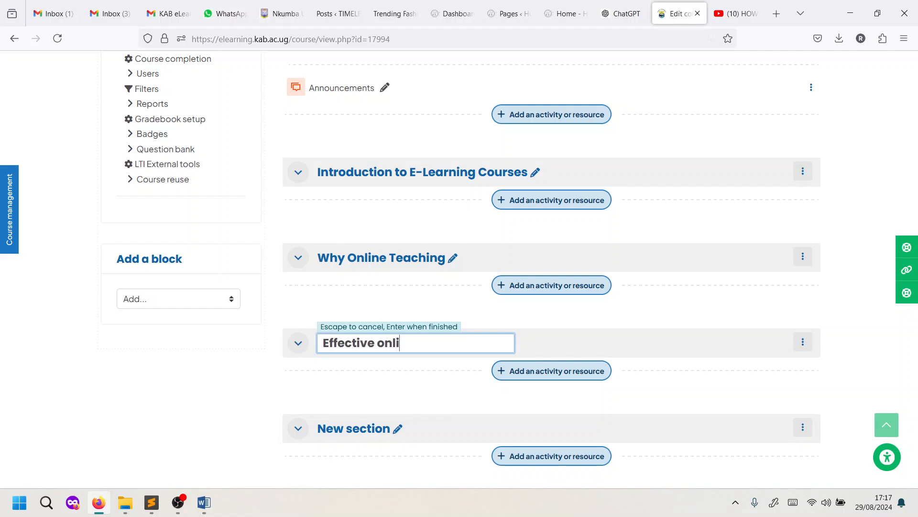
pyautogui.write('ne Teaching')
pyautogui.press('Return')
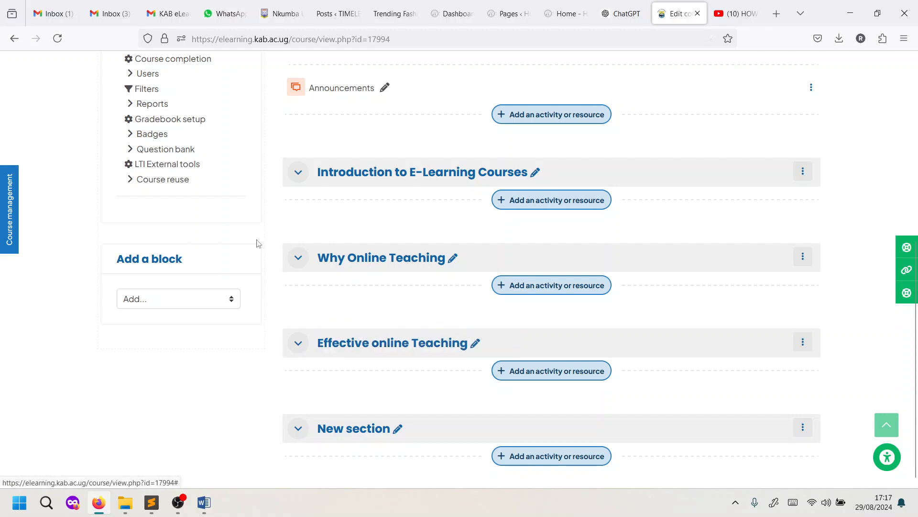
# Step: Add two new sections to the course page below Effective online Teaching
pyautogui.scroll(-1, 371, 335)
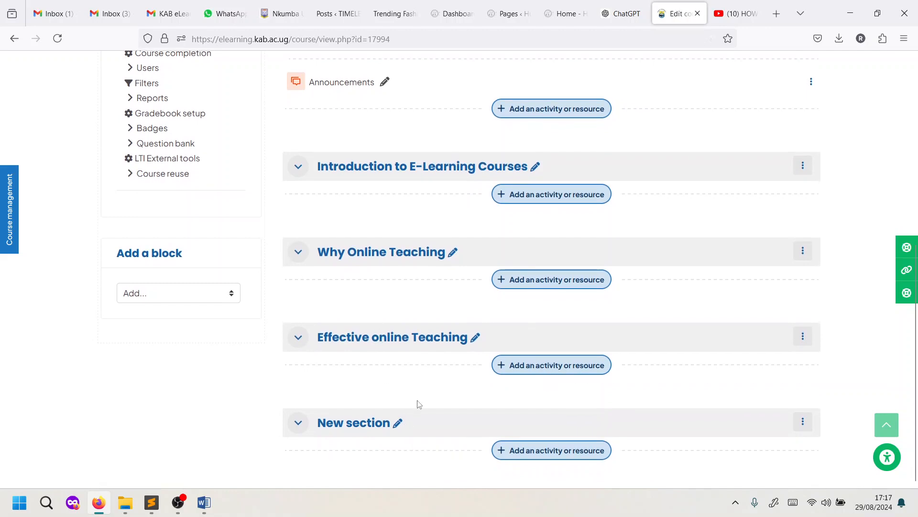
pyautogui.scroll(3, 412, 417)
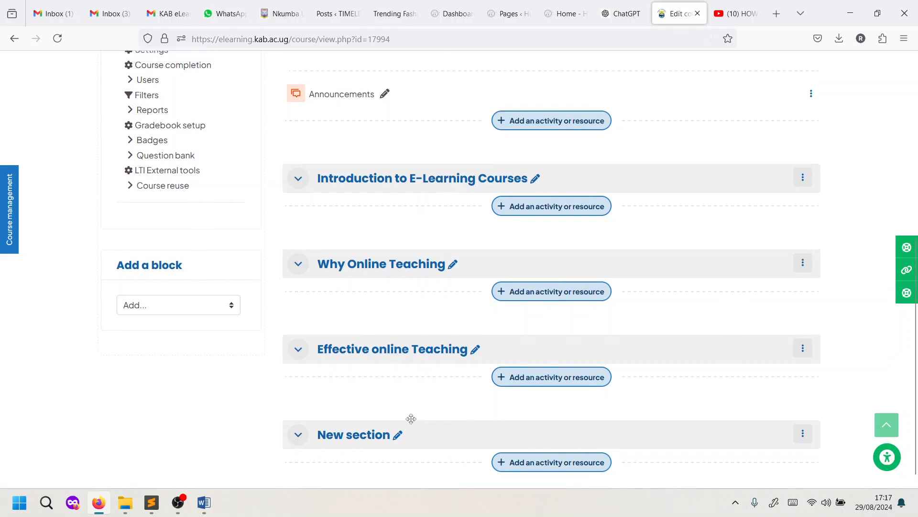
pyautogui.scroll(-3, 411, 421)
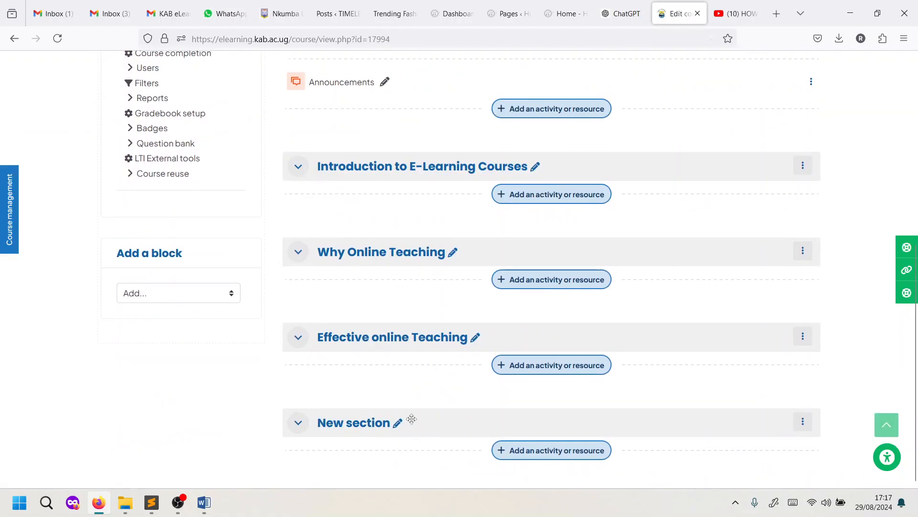
pyautogui.scroll(3, 596, 322)
pyautogui.scroll(-3, 414, 349)
pyautogui.moveTo(552, 383)
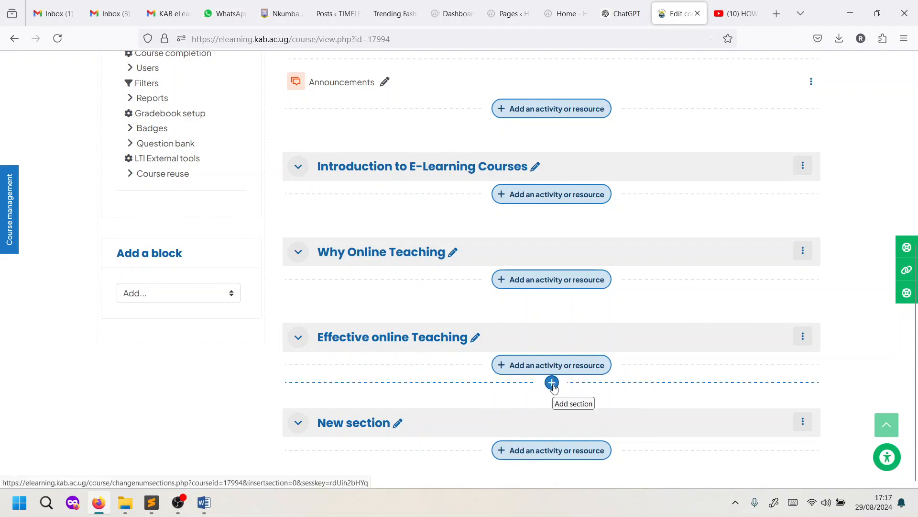
pyautogui.click(552, 383)
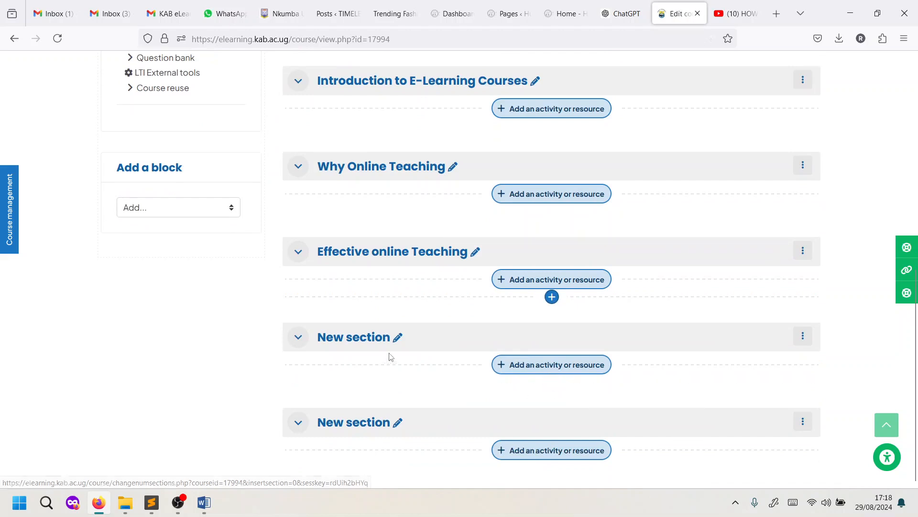
pyautogui.moveTo(533, 388)
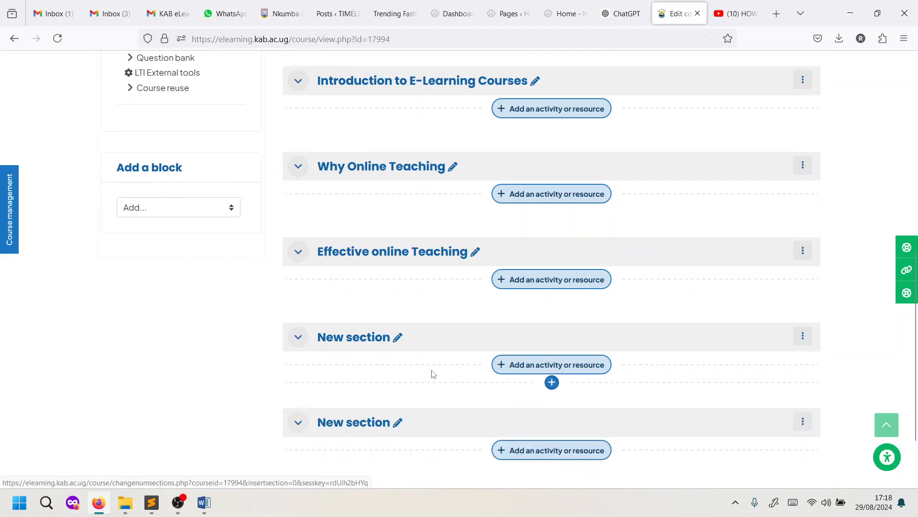
# Step: Duplicate the last new section on the course page twice
pyautogui.scroll(-2, 412, 374)
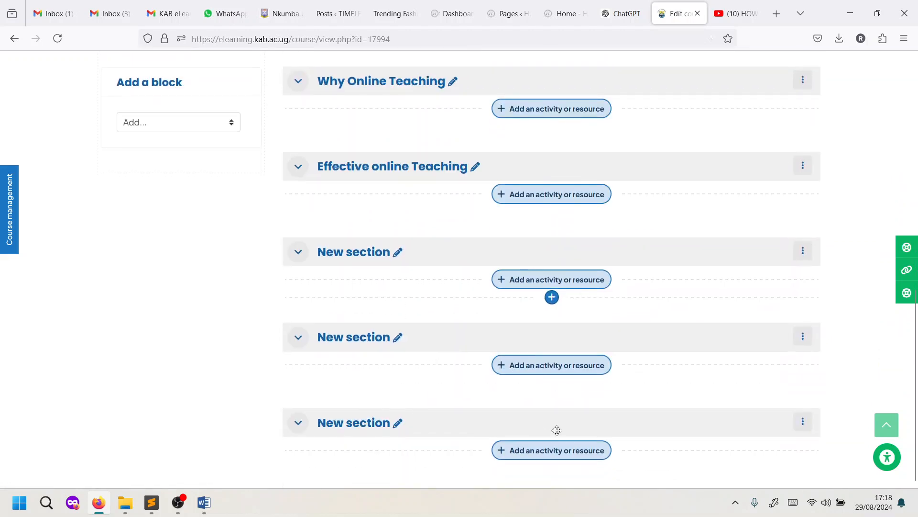
pyautogui.click(803, 424)
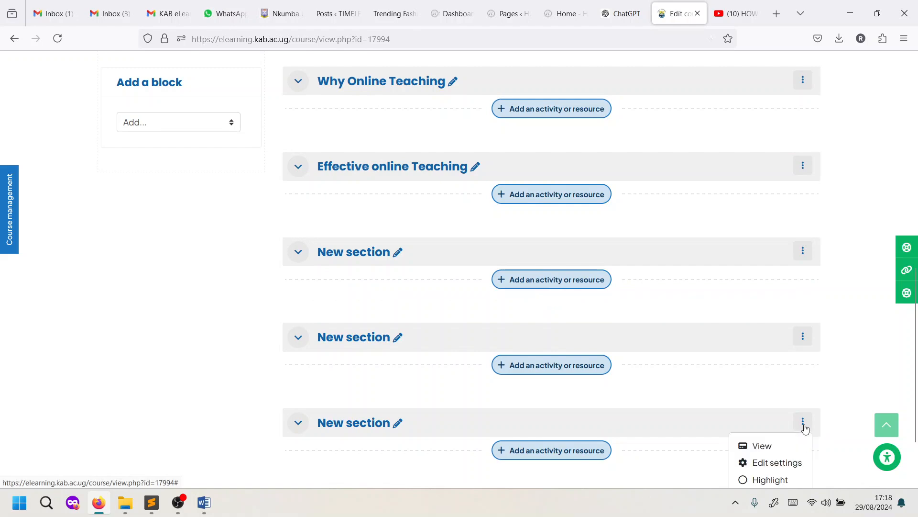
pyautogui.scroll(-2, 805, 427)
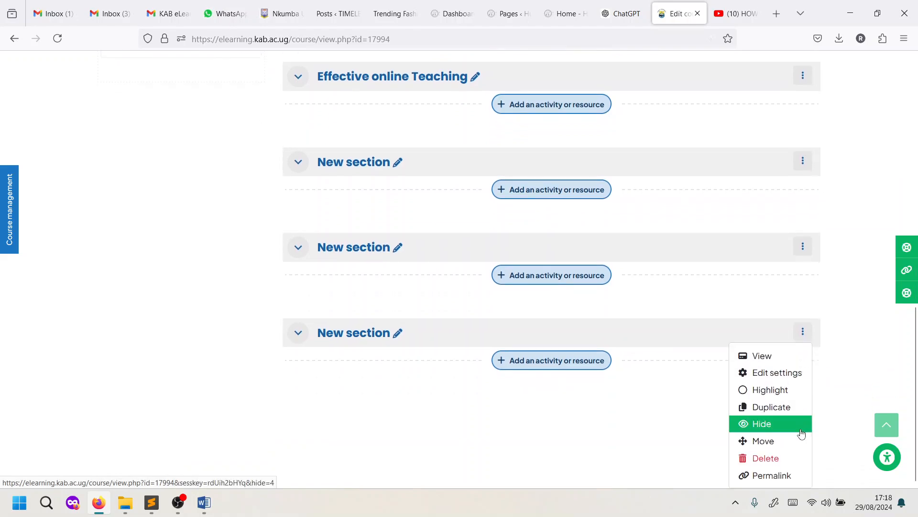
pyautogui.click(779, 407)
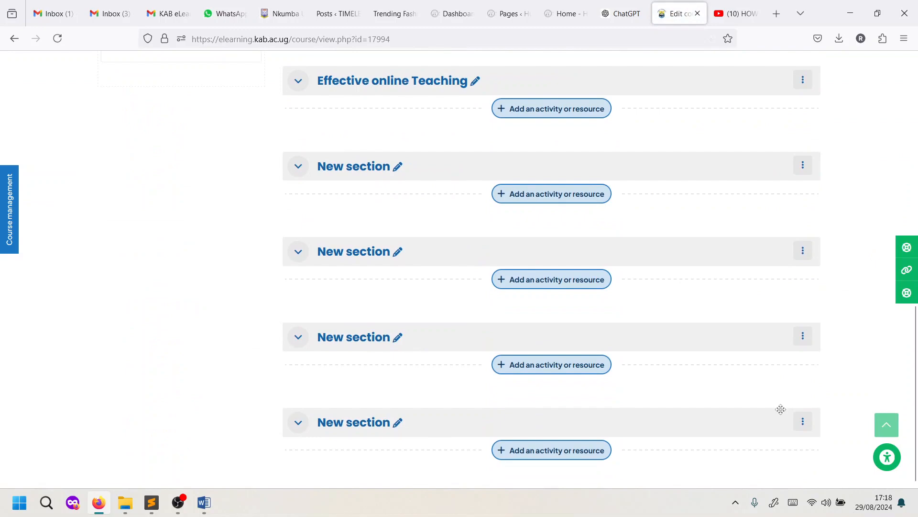
pyautogui.click(803, 421)
pyautogui.scroll(-2, 782, 431)
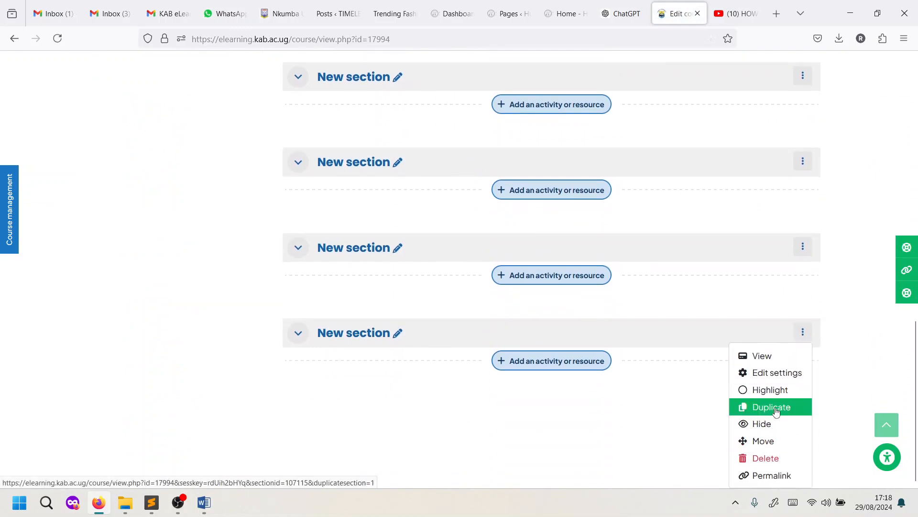
pyautogui.click(771, 407)
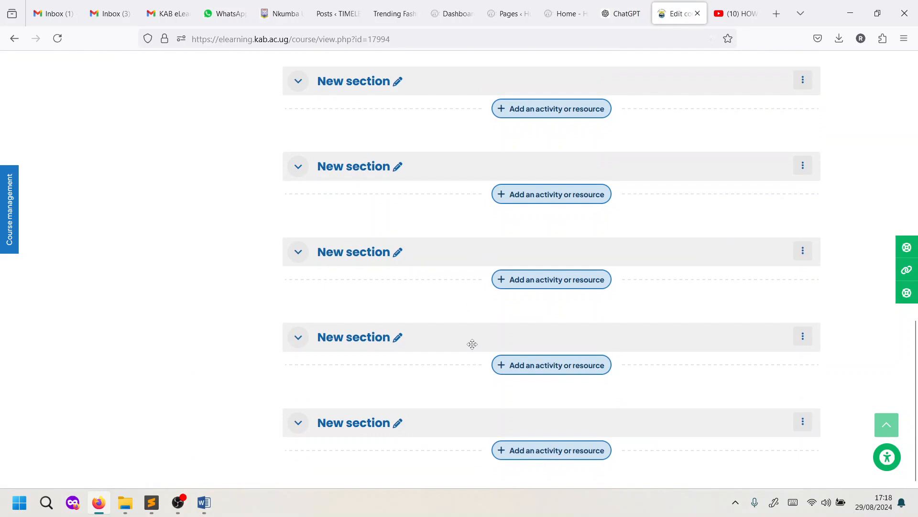
# Step: Rename the new section below Effective online Teaching as "Assesment and Feedback"
pyautogui.scroll(4, 472, 344)
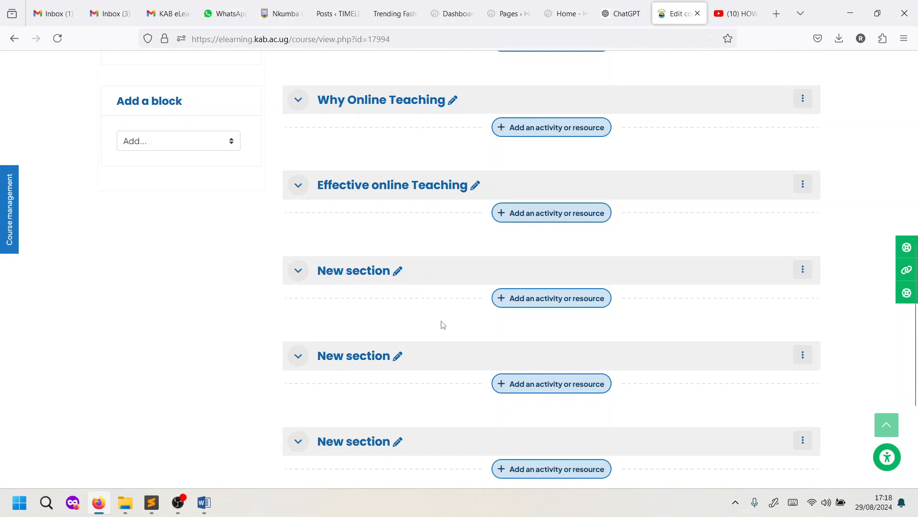
pyautogui.click(398, 275)
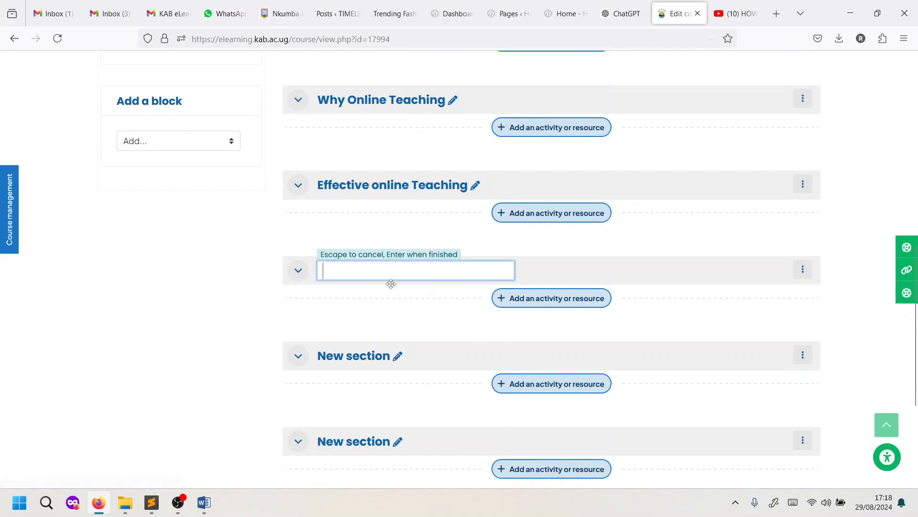
pyautogui.write('Assesment and Fee')
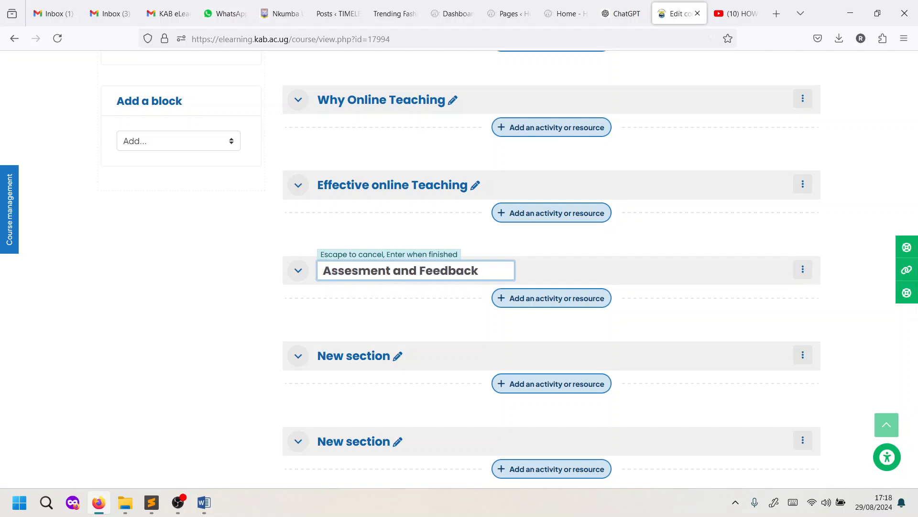
pyautogui.write('dback')
pyautogui.press('Return')
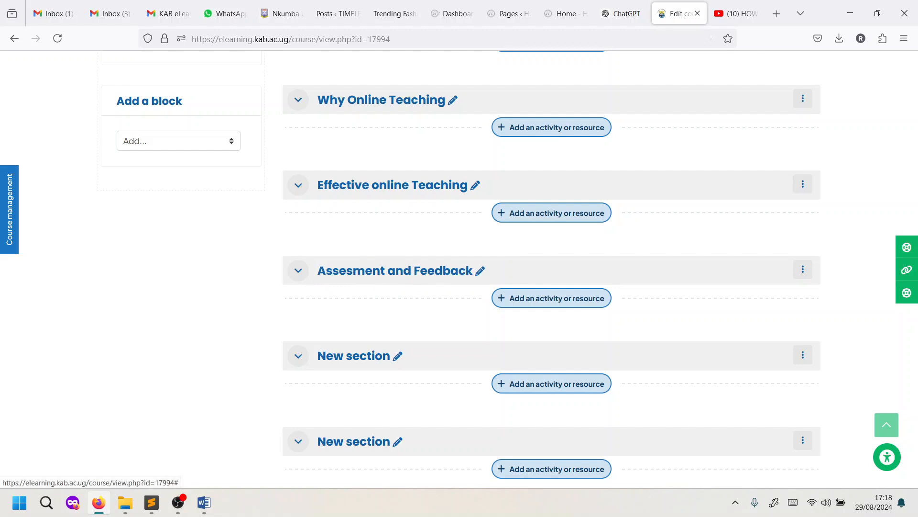
# Step: Rename the new section below Assesment and Feedback as "Useful Resources"
pyautogui.click(397, 356)
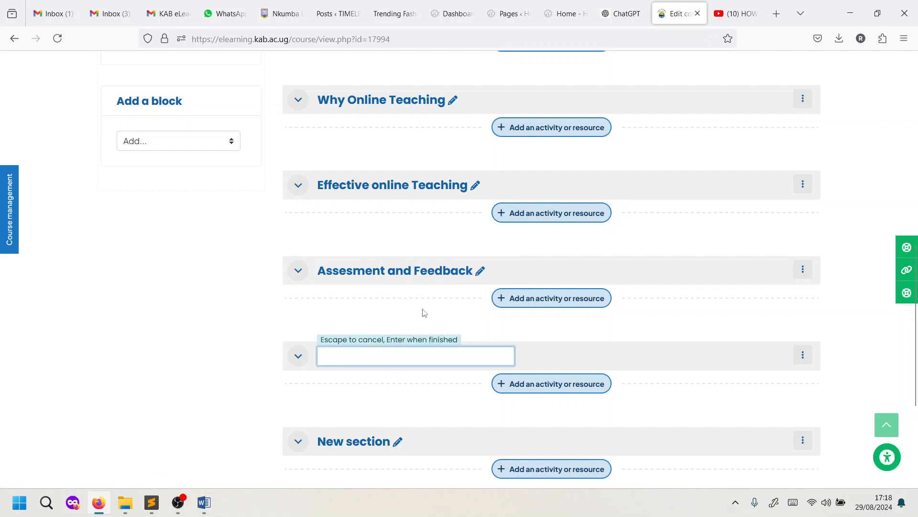
pyautogui.write('Useful Resource')
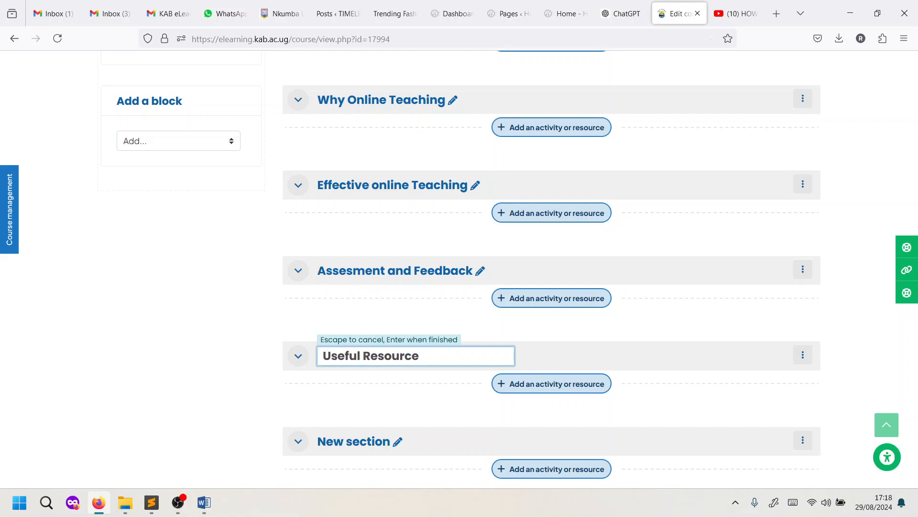
pyautogui.press('Return')
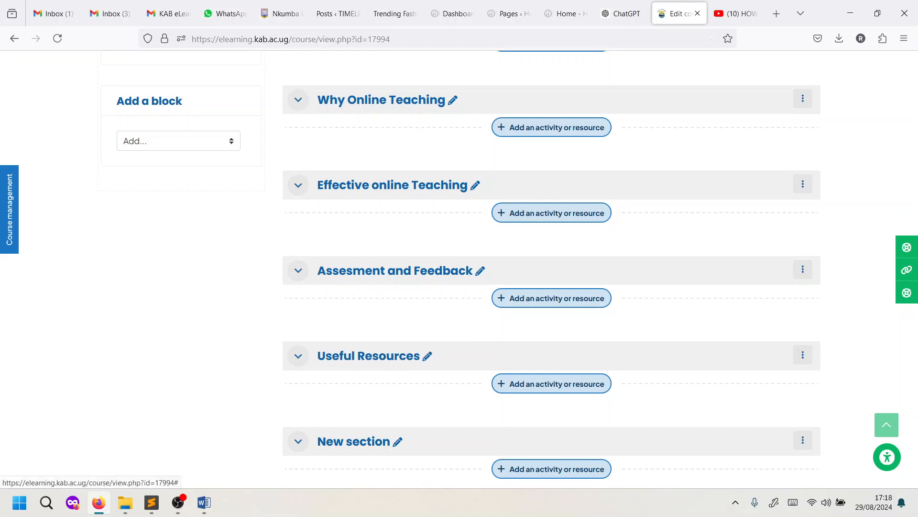
# Step: Rename the new section below Useful Resources as "Online Class Management"
pyautogui.scroll(-4, 400, 344)
pyautogui.click(399, 252)
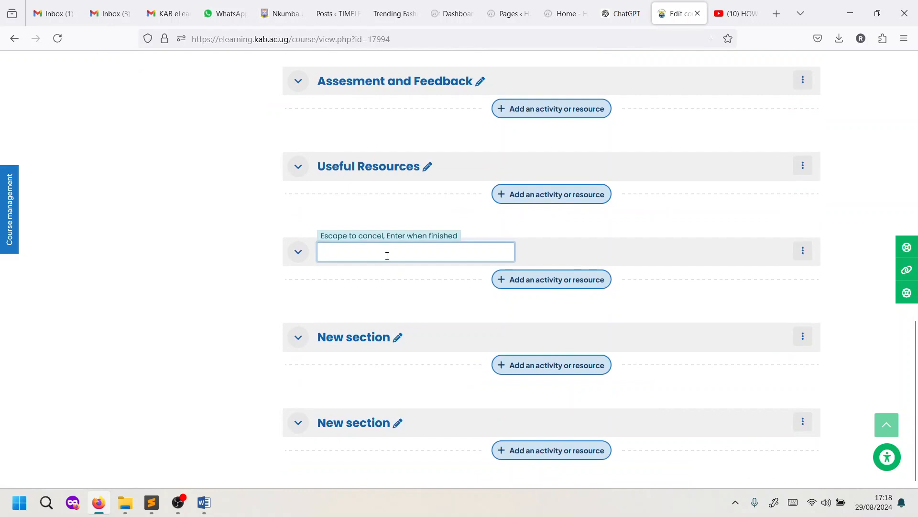
pyautogui.write('Onli')
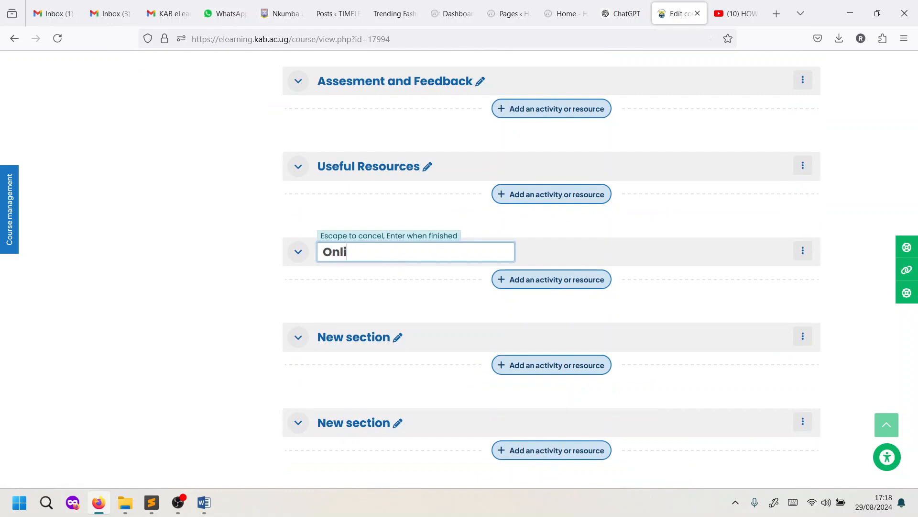
pyautogui.write('ne Class Managemen')
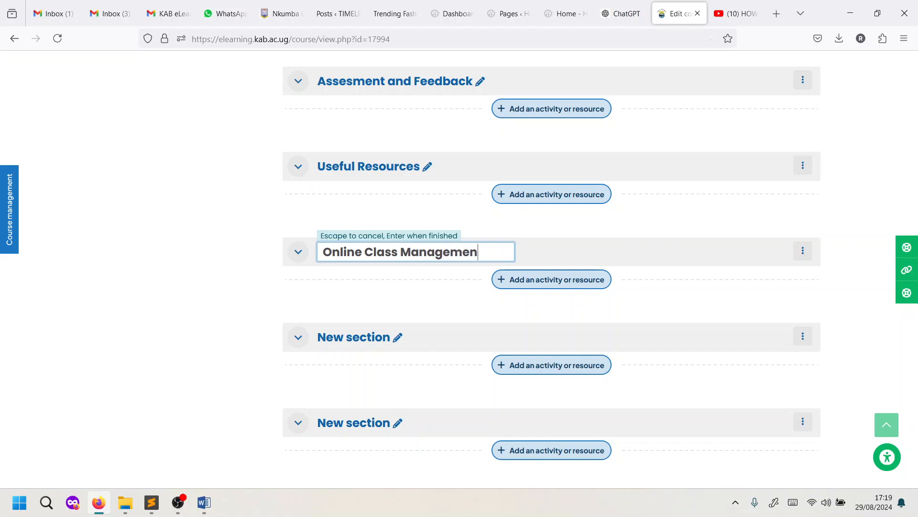
pyautogui.press('Return')
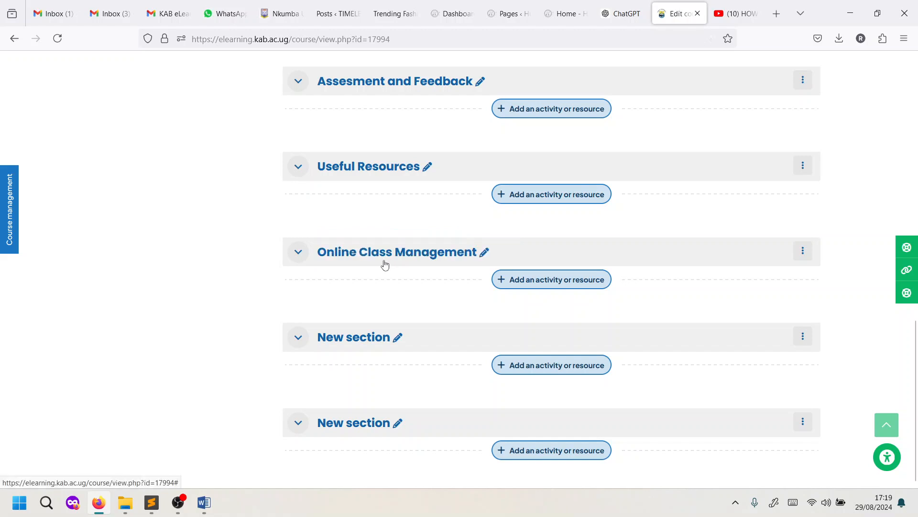
# Step: Move the Online Class Management section up so that it sits between Assesment and Feedback and Useful Resources
pyautogui.scroll(1, 385, 263)
pyautogui.scroll(2, 386, 280)
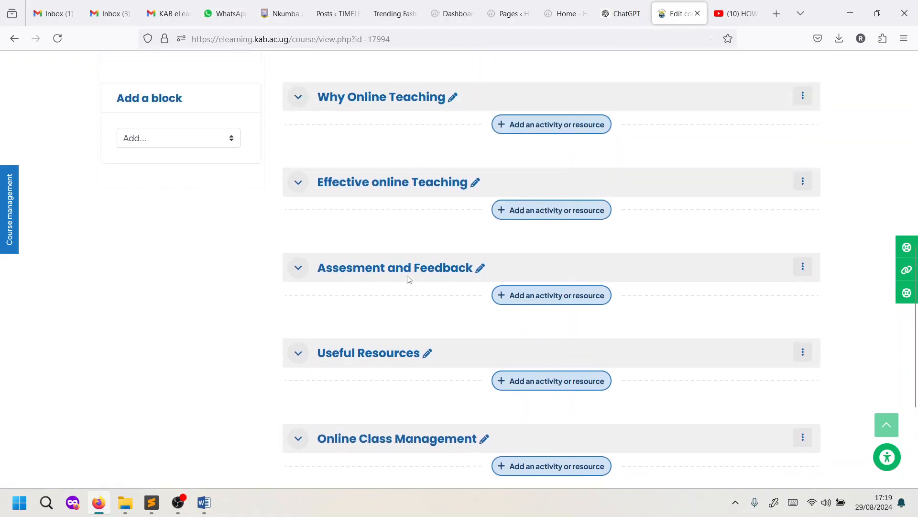
pyautogui.scroll(-1, 407, 285)
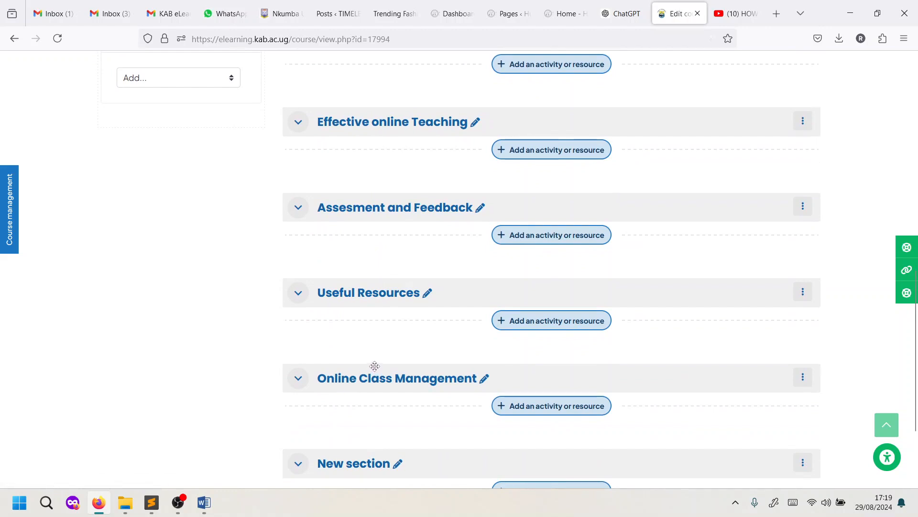
pyautogui.moveTo(374, 368); pyautogui.dragTo(324, 338)
pyautogui.moveTo(312, 379); pyautogui.dragTo(349, 279)
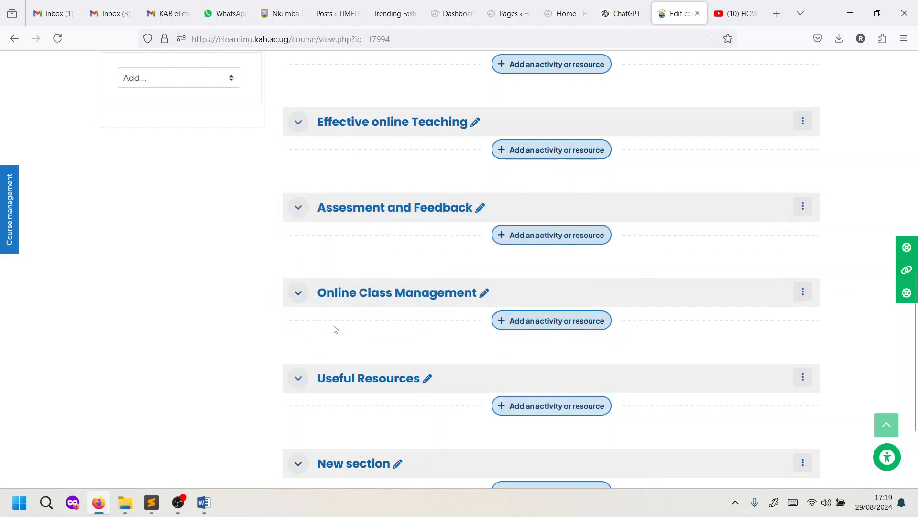
# Step: Try to move the Useful Resources section further up the course page
pyautogui.scroll(-2, 337, 349)
pyautogui.scroll(1, 340, 371)
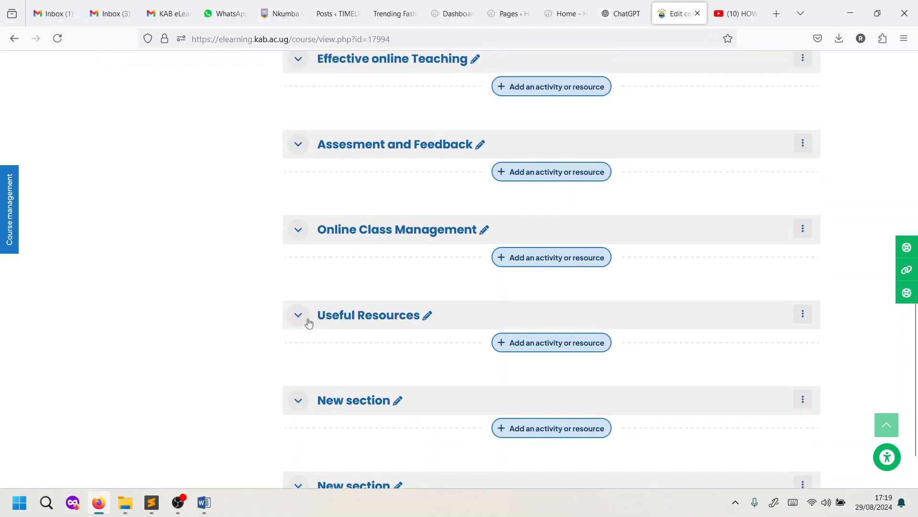
pyautogui.moveTo(320, 305); pyautogui.dragTo(297, 192)
pyautogui.moveTo(311, 314); pyautogui.dragTo(292, 176)
# Step: Delete the two empty sections named New section below Useful Resources
pyautogui.scroll(-2, 404, 347)
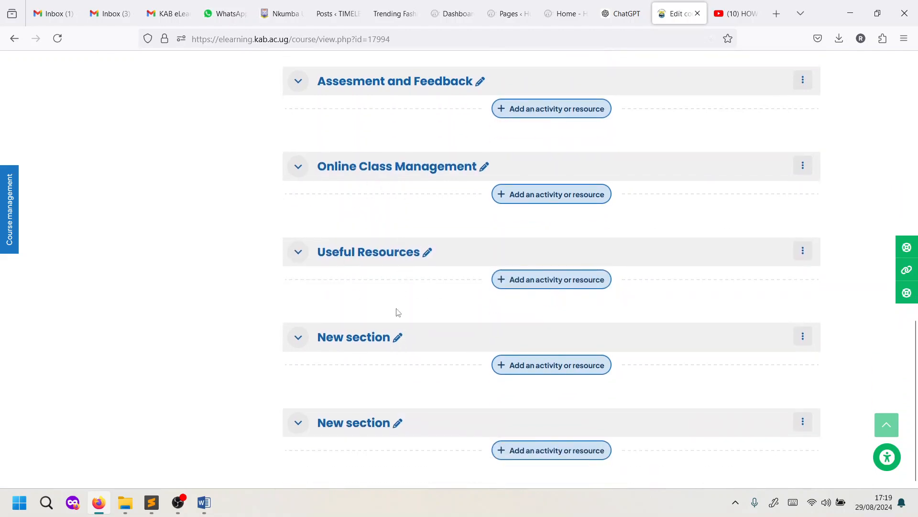
pyautogui.click(804, 340)
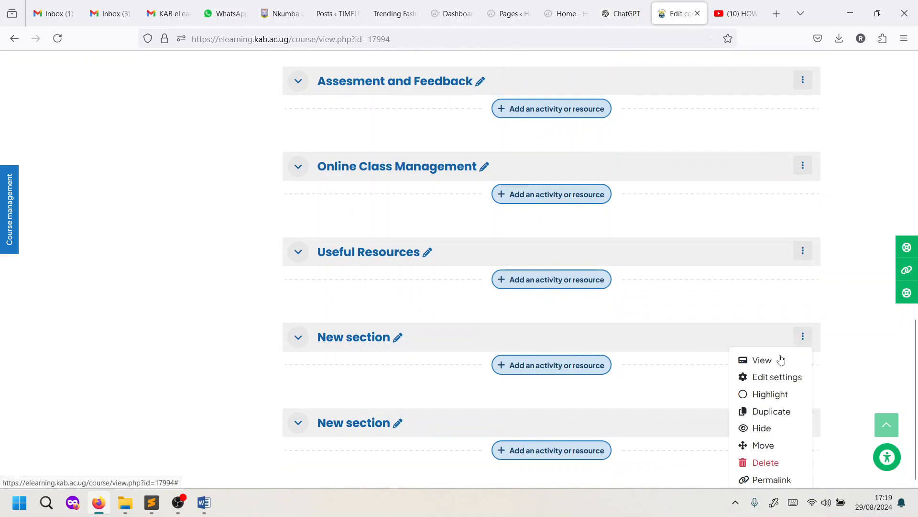
pyautogui.click(780, 466)
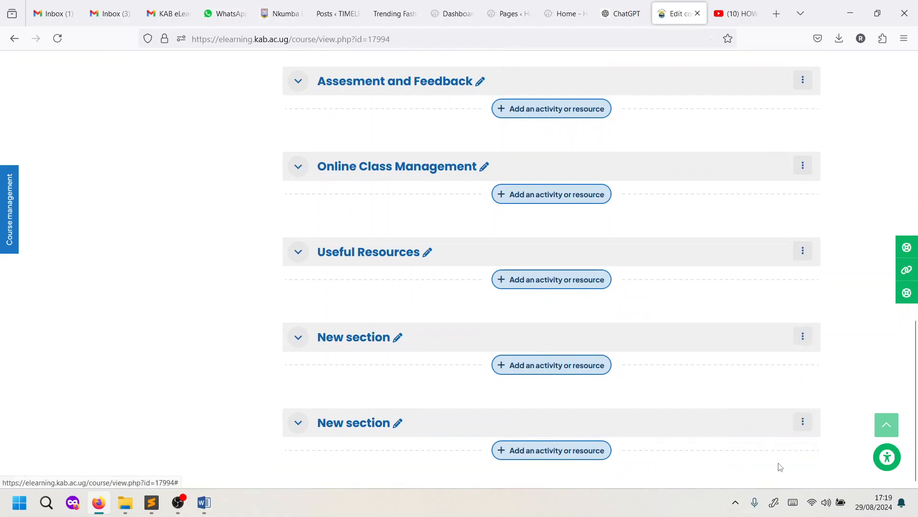
pyautogui.click(803, 422)
pyautogui.scroll(-2, 775, 477)
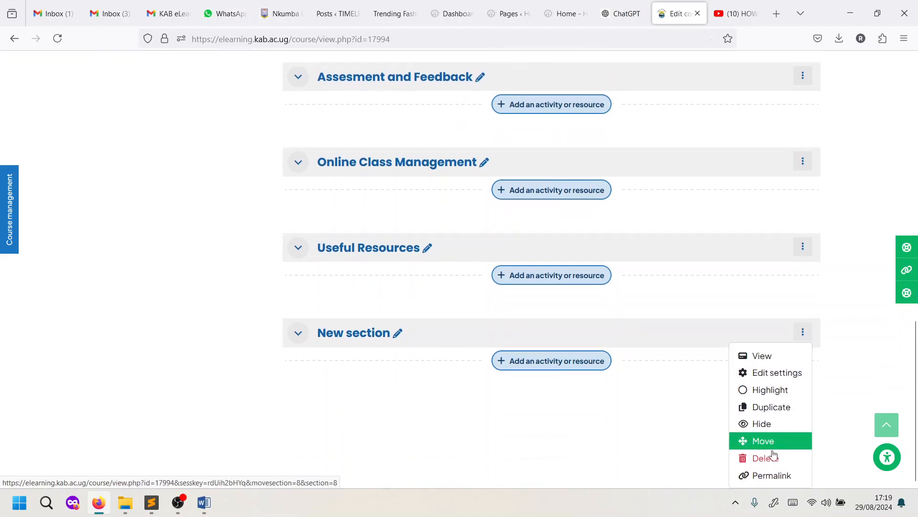
pyautogui.click(773, 441)
# Step: Paste the "Welcome to our comprehensive..." paragraph into the description of the Introduction to E-Learning Courses section
pyautogui.scroll(8, 775, 462)
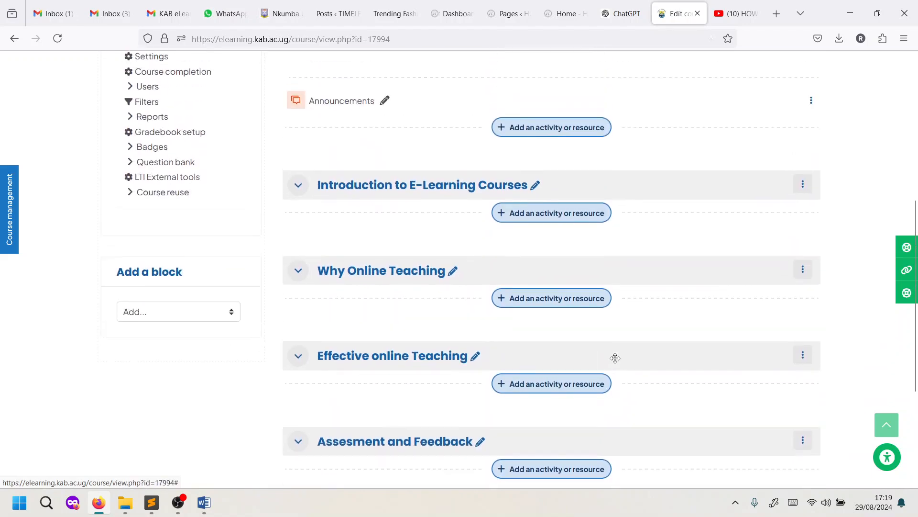
pyautogui.scroll(3, 616, 357)
pyautogui.scroll(-1, 428, 277)
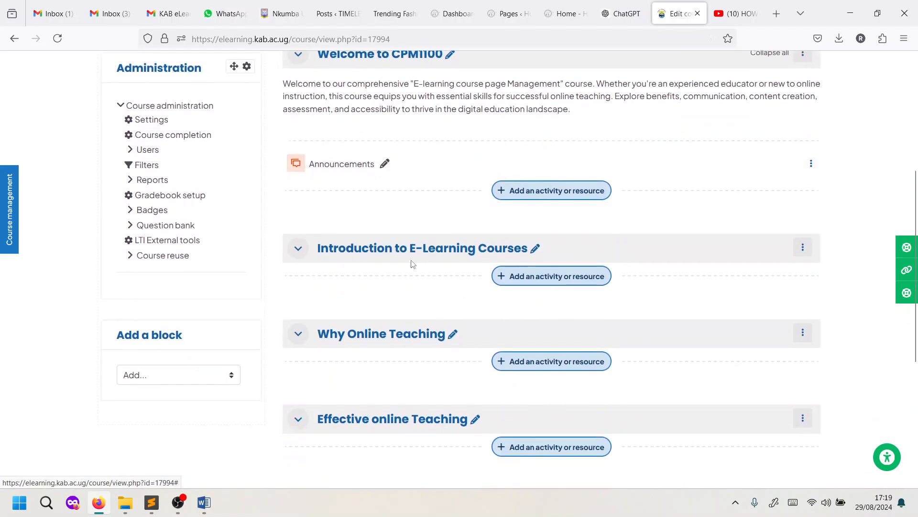
pyautogui.scroll(-4, 445, 247)
pyautogui.scroll(4, 443, 301)
pyautogui.scroll(1, 438, 278)
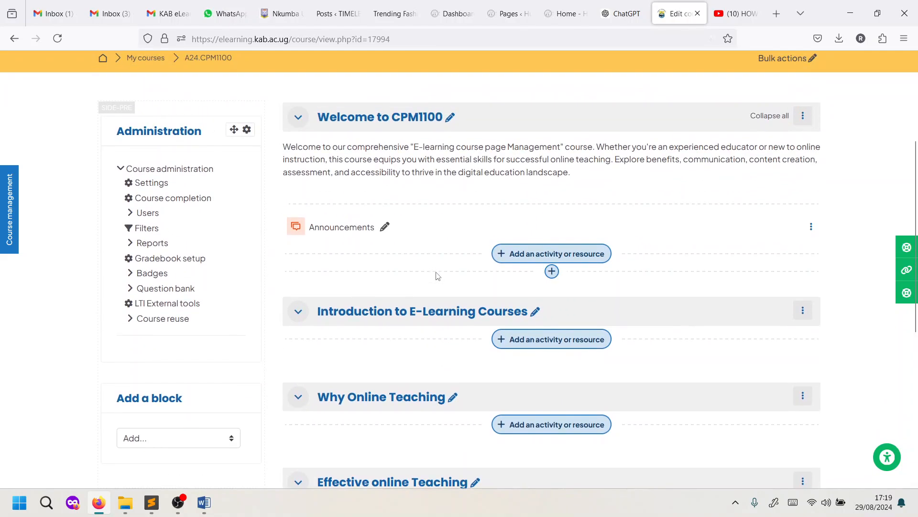
pyautogui.scroll(-1, 425, 265)
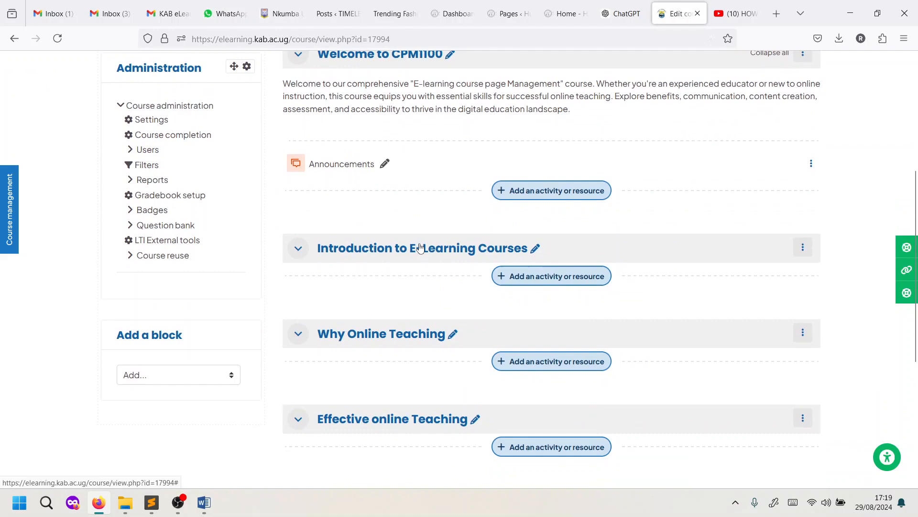
pyautogui.click(804, 249)
pyautogui.click(773, 294)
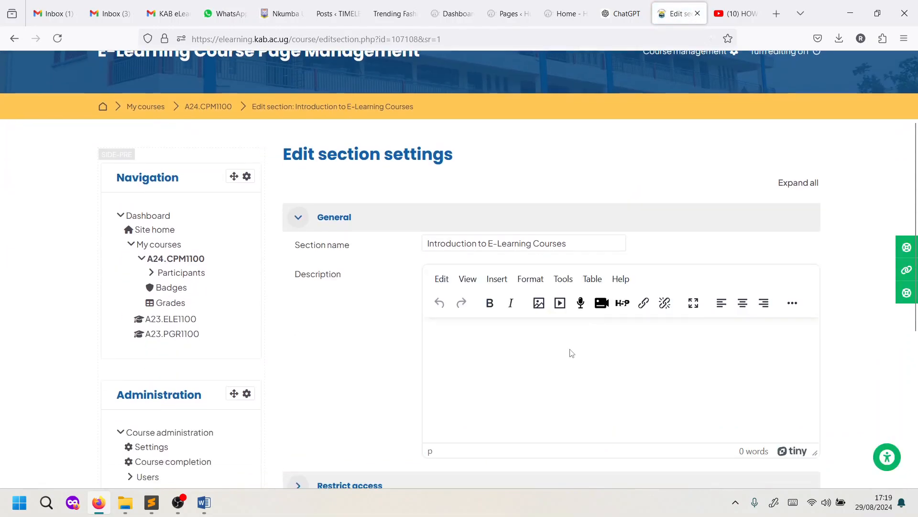
pyautogui.click(571, 353)
pyautogui.write('Welcome to our comprehensive "E-learning course page Management" course. Whether you\'re an experienced educator or new to online instruction, this course equips you with essential skills for successful online teaching. Explore benefits, communication, content creation, assessment, and accessibility to thrive in the digital education landscape.')
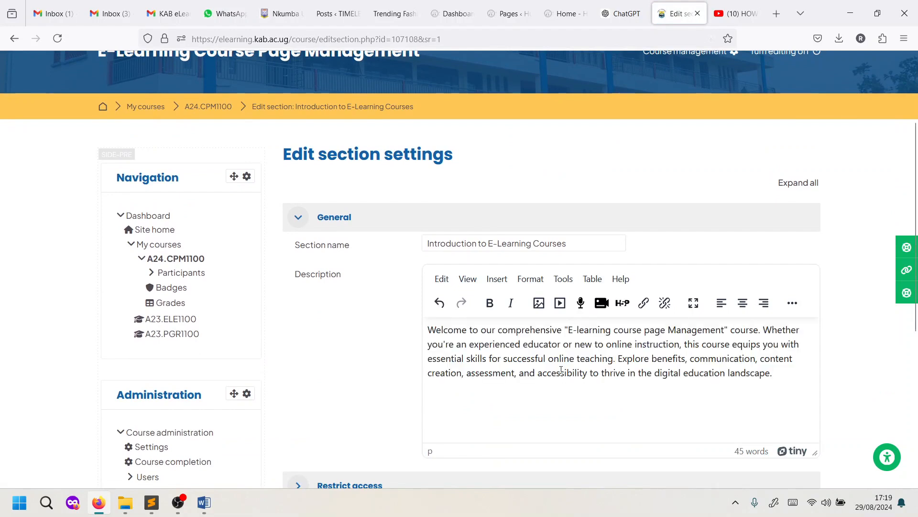
# Step: Trim the introduction description so it starts at "this course equips you", save it and return to the A24.CPM1100 course page
pyautogui.moveTo(687, 349); pyautogui.dragTo(369, 328)
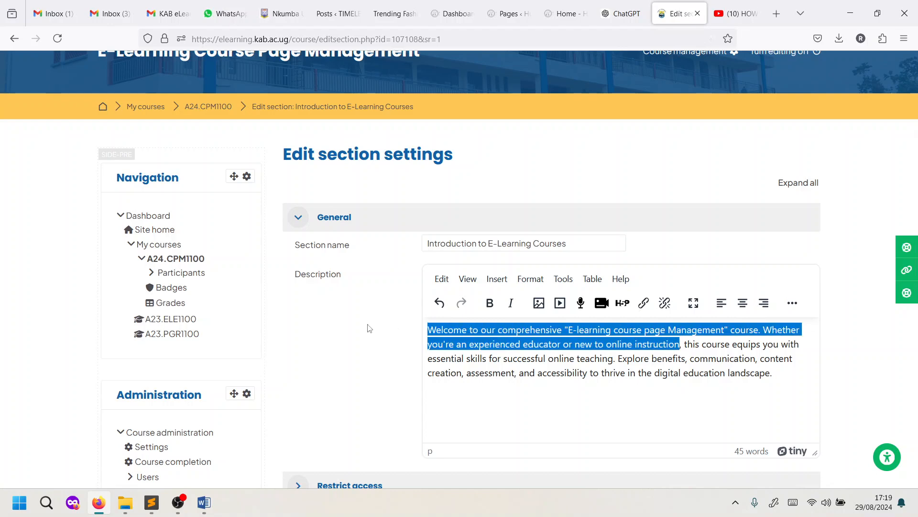
pyautogui.press('BackSpace')
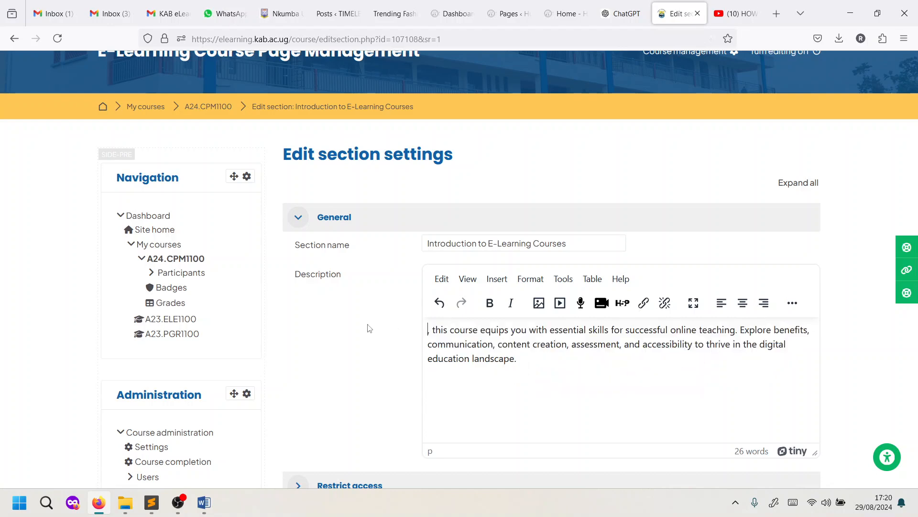
pyautogui.scroll(-4, 555, 343)
pyautogui.click(449, 329)
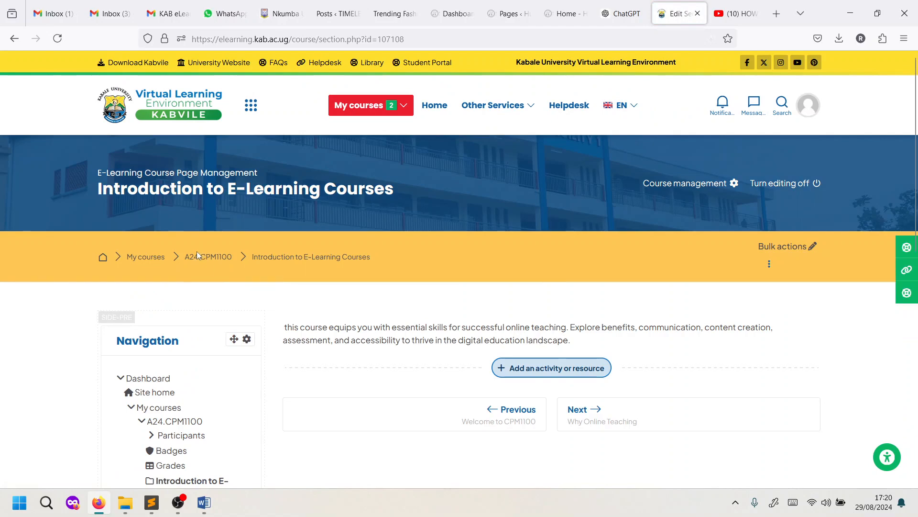
pyautogui.click(214, 259)
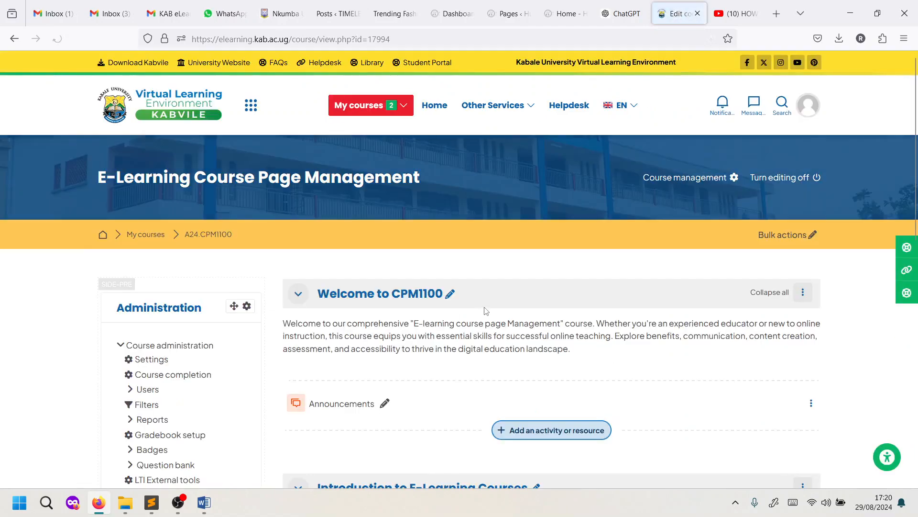
# Step: Paste the "Welcome to our comprehensive..." paragraph into the description of the Why Online Teaching section
pyautogui.scroll(-3, 502, 348)
pyautogui.scroll(-5, 502, 347)
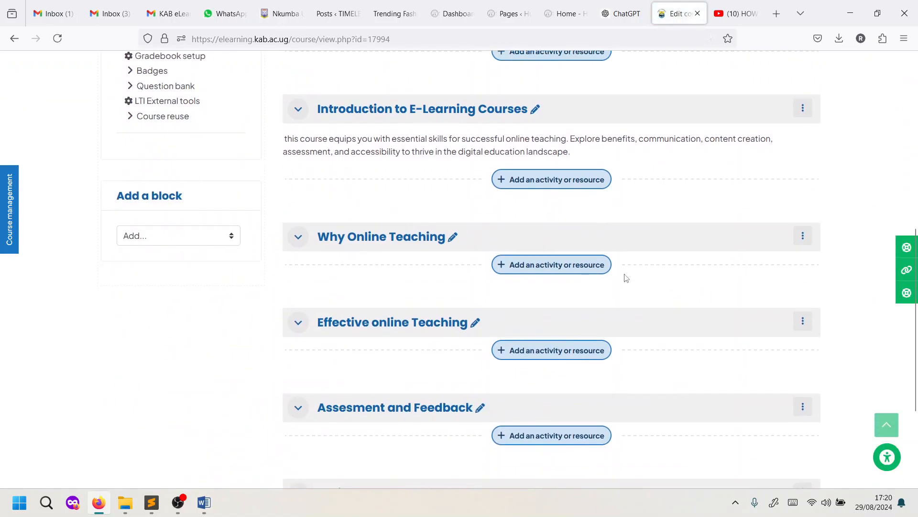
pyautogui.click(804, 239)
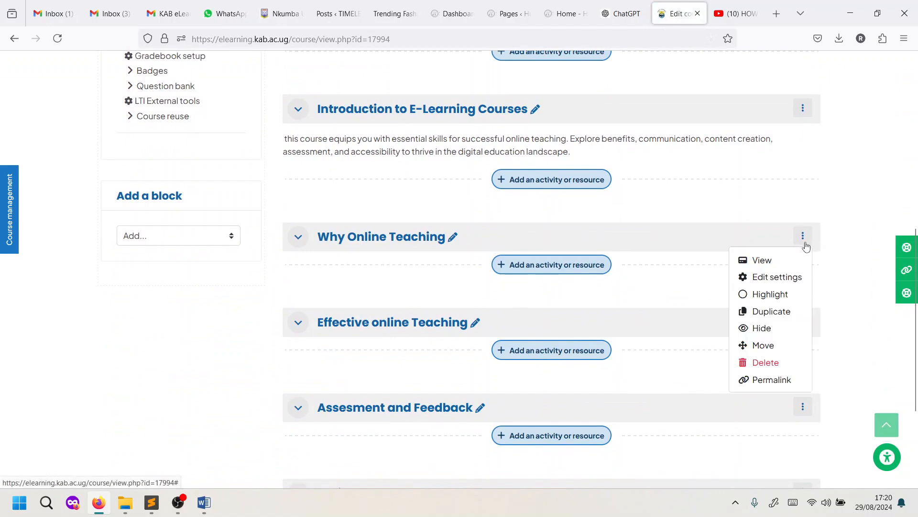
pyautogui.click(769, 280)
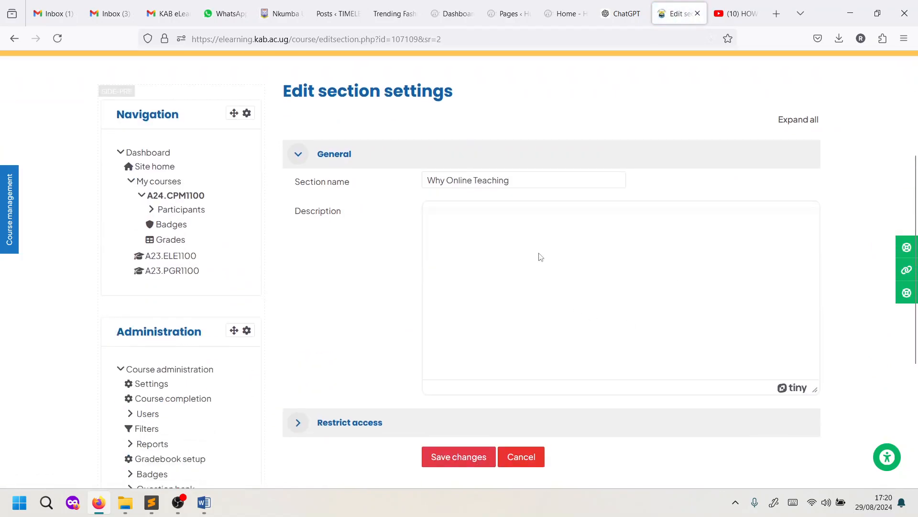
pyautogui.write('Welcome to our comprehensive "E-learning course page Management" course. Whether you\'re an experienced educator or new to online instruction, this course equips you with essential skills for successful online teaching. Explore benefits, communication, content creation, assessment, and accessibility to thrive in the digital education landscape.')
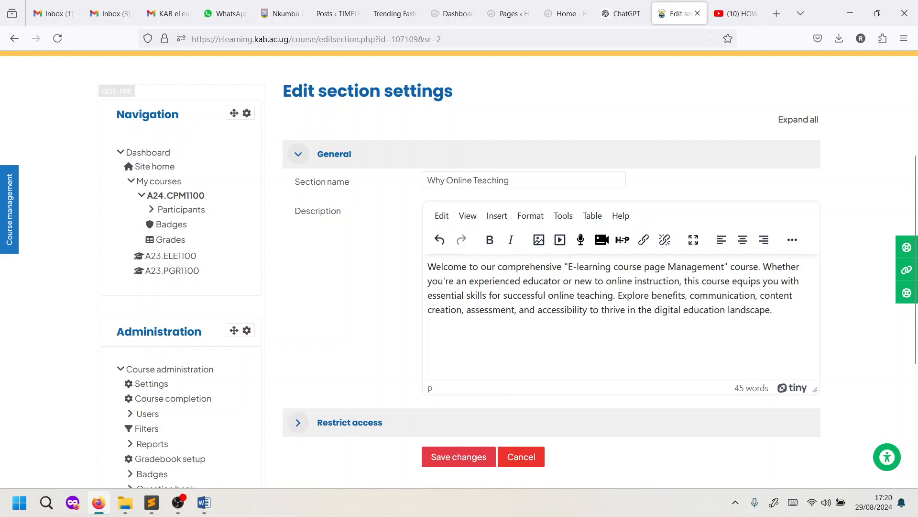
# Step: Cut all description text after "new to online instruction,", save the Why Online Teaching section and return to the course page
pyautogui.moveTo(683, 280); pyautogui.dragTo(783, 327)
pyautogui.press('BackSpace')
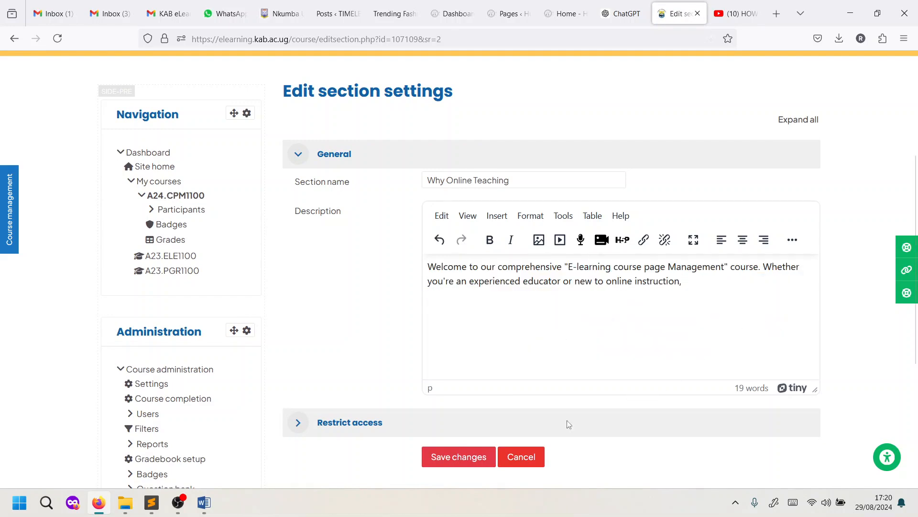
pyautogui.click(468, 454)
pyautogui.scroll(-3, 624, 397)
pyautogui.scroll(4, 617, 400)
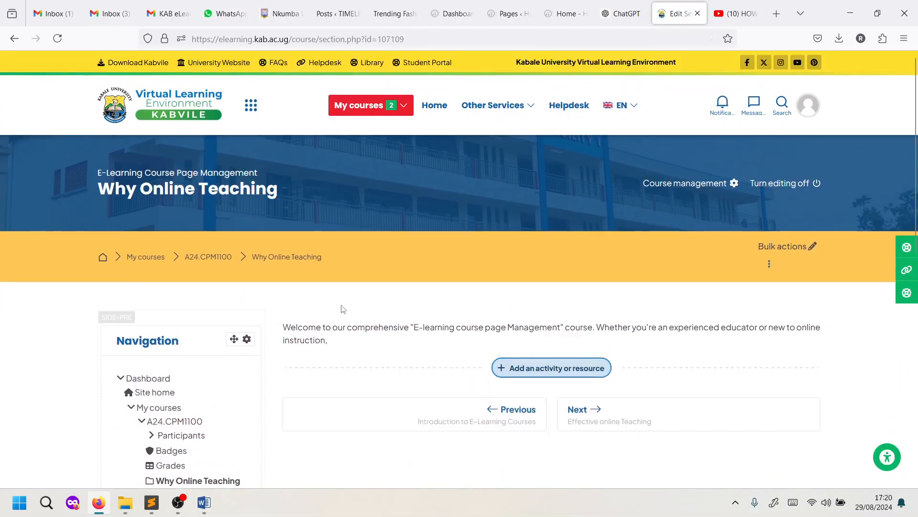
pyautogui.click(205, 256)
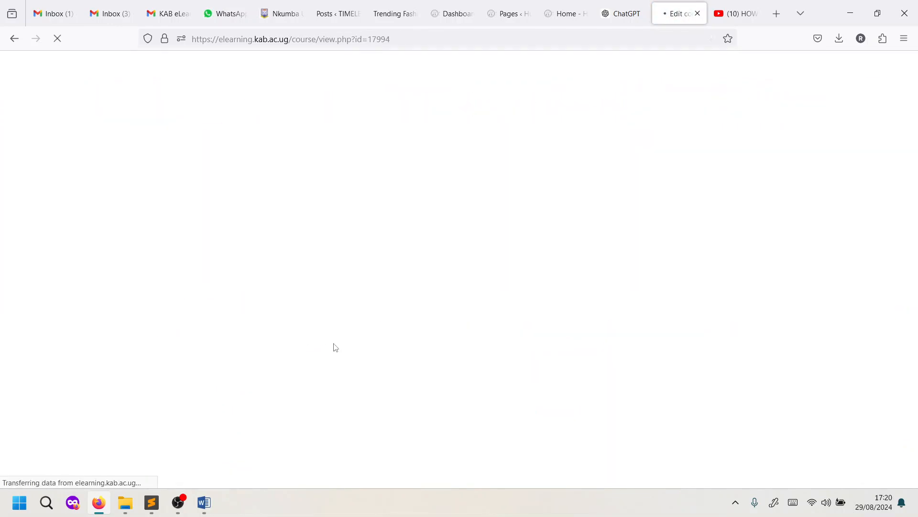
# Step: Review the order, names and descriptions of the sections from Welcome to CPM1100 down to Useful Resources
pyautogui.scroll(-6, 416, 354)
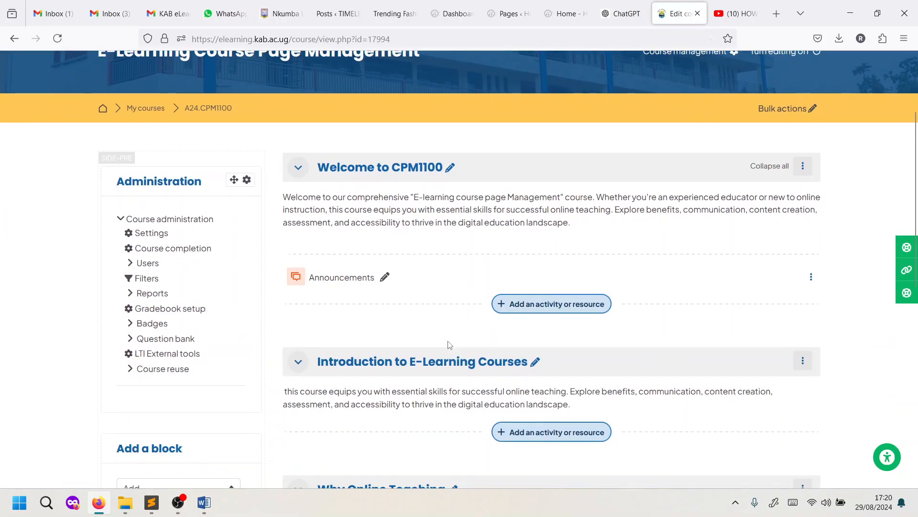
pyautogui.scroll(5, 462, 378)
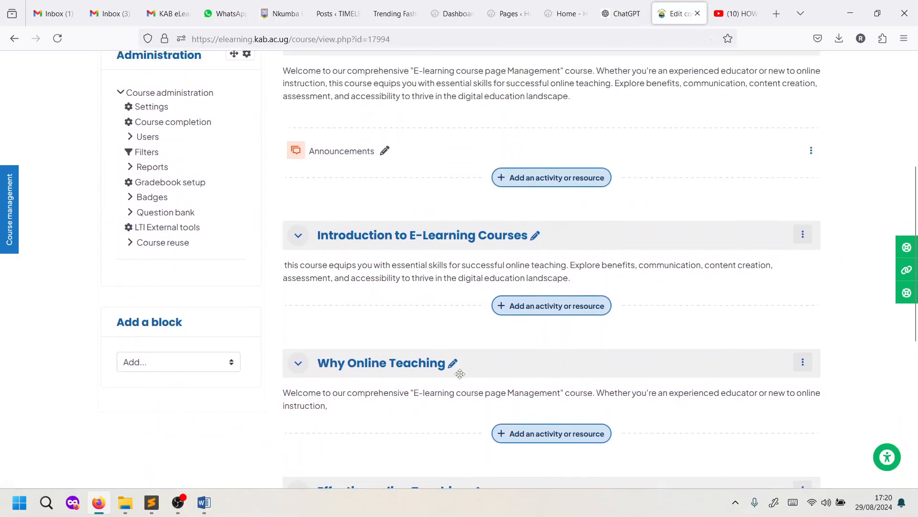
pyautogui.scroll(1, 460, 373)
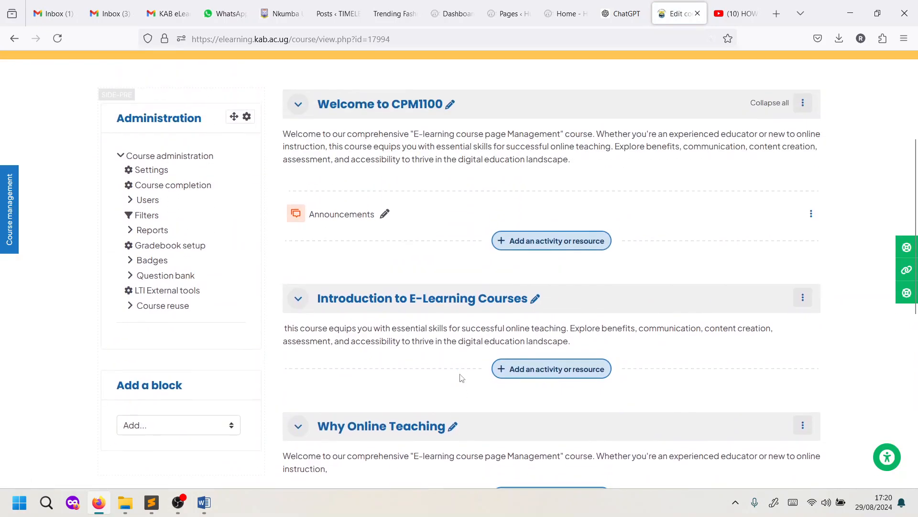
pyautogui.scroll(-1, 462, 378)
pyautogui.scroll(3, 460, 374)
pyautogui.scroll(-3, 460, 373)
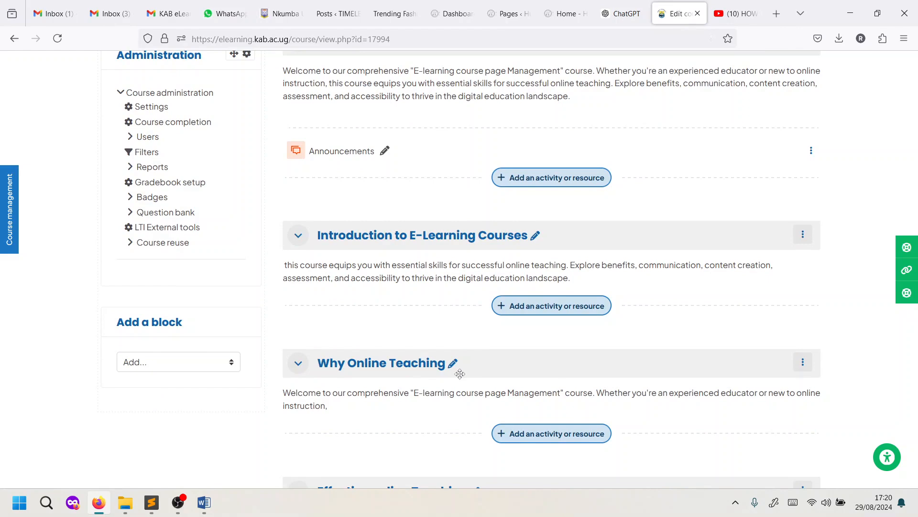
pyautogui.scroll(-5, 460, 373)
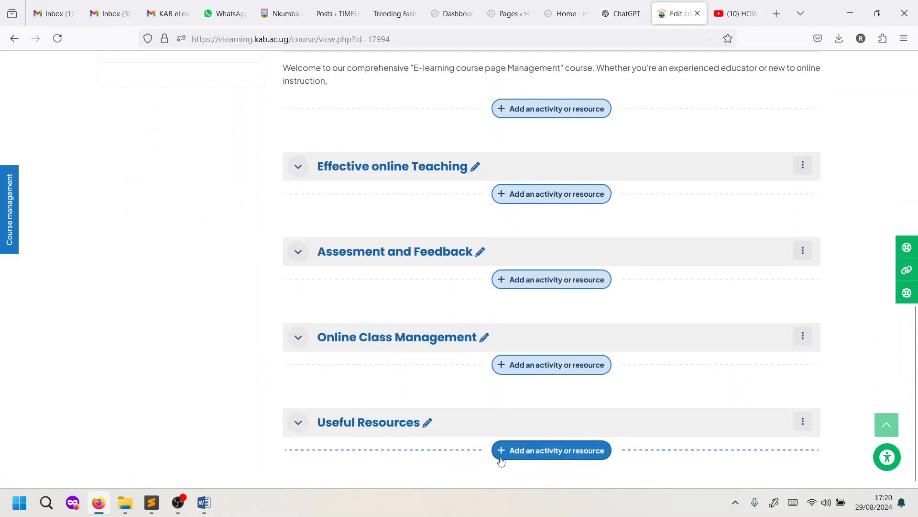
pyautogui.scroll(6, 513, 426)
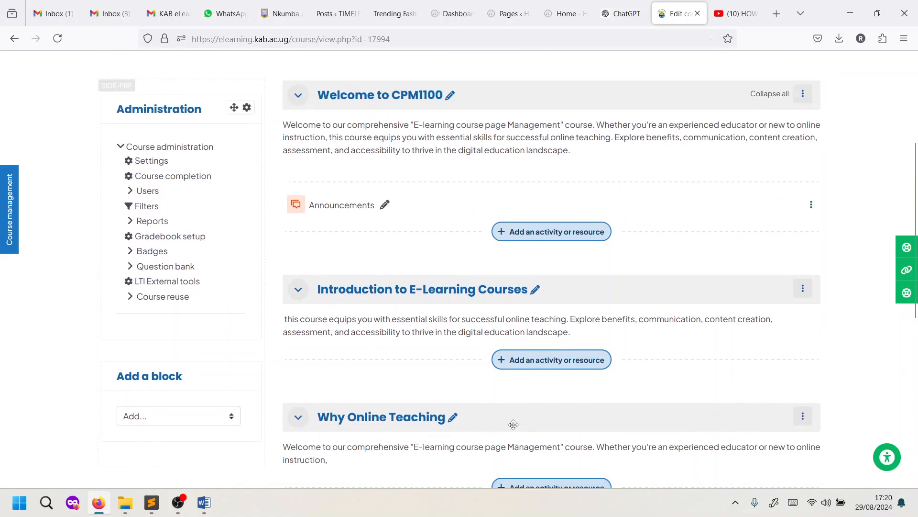
pyautogui.scroll(2, 514, 424)
pyautogui.scroll(-2, 511, 423)
pyautogui.scroll(-3, 504, 394)
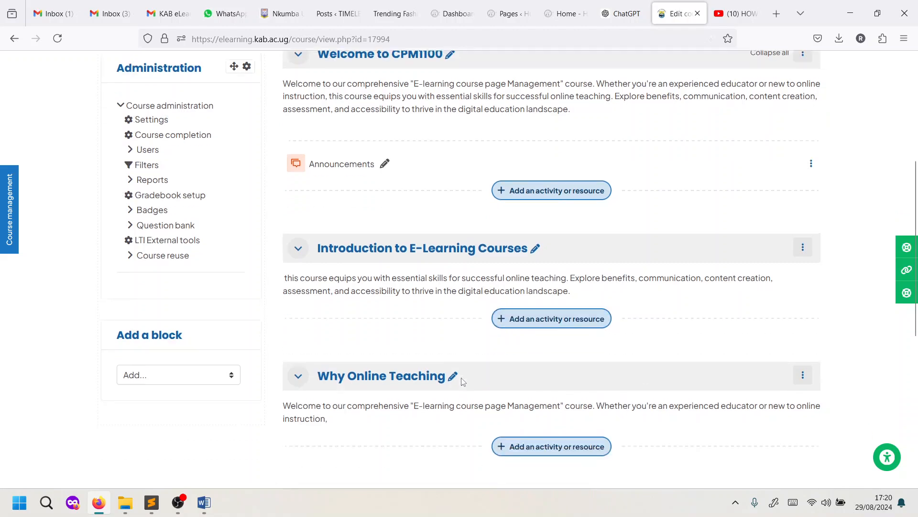
pyautogui.scroll(3, 462, 381)
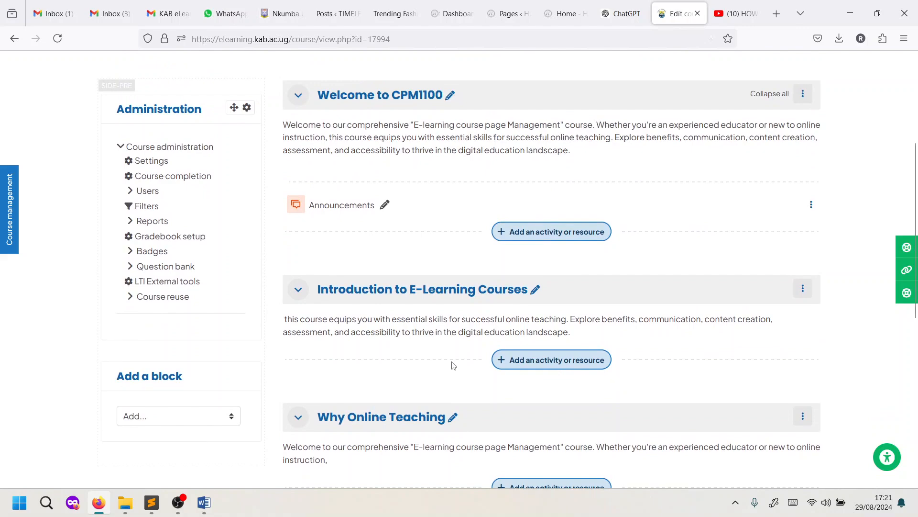
pyautogui.scroll(3, 452, 365)
pyautogui.scroll(-5, 450, 362)
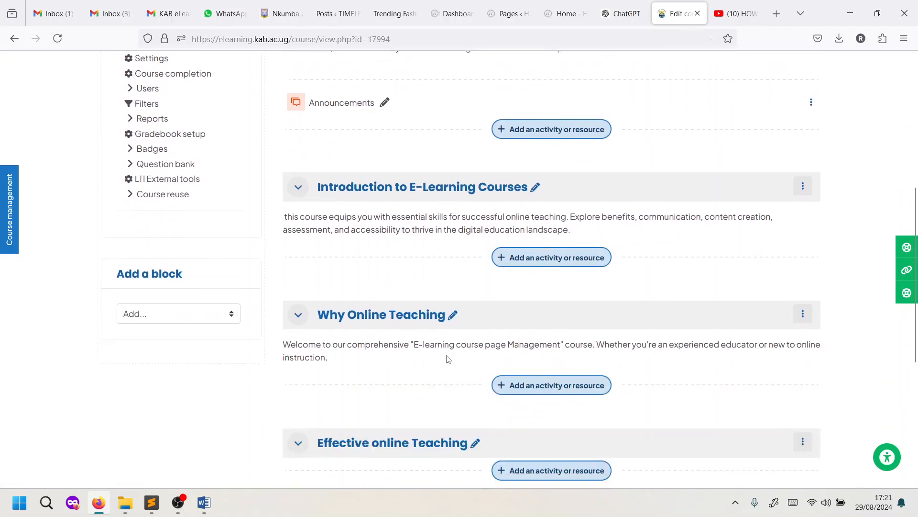
# Step: Switch to the Training folder in File Explorer and narrow its window and navigation pane so it sits beside the course sections
pyautogui.moveTo(127, 502)
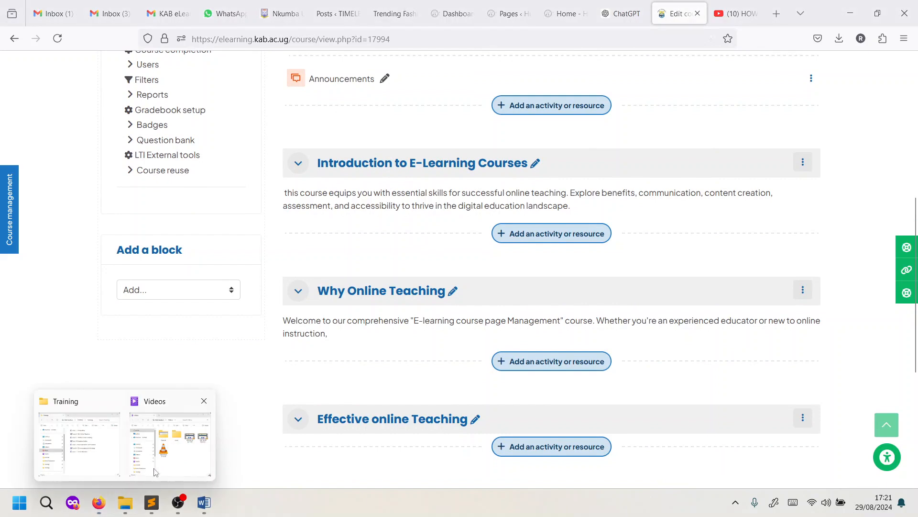
pyautogui.click(97, 461)
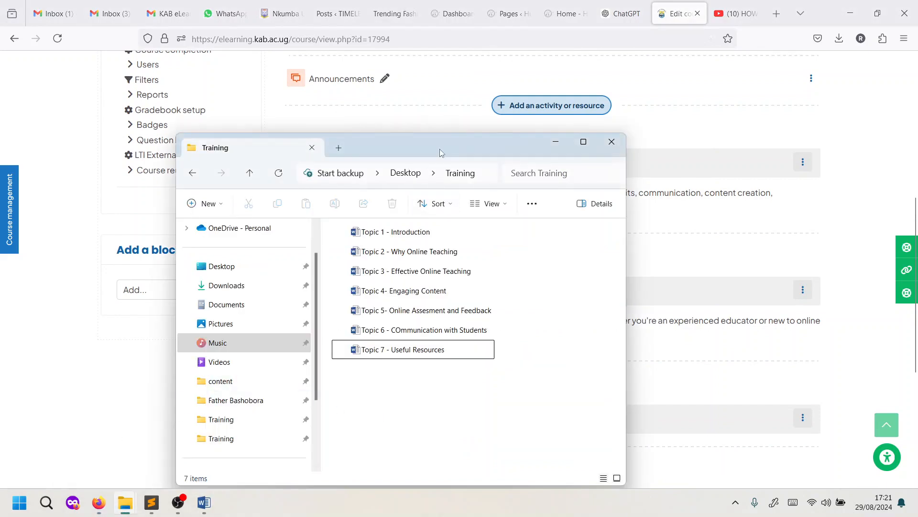
pyautogui.moveTo(440, 152); pyautogui.dragTo(345, 120)
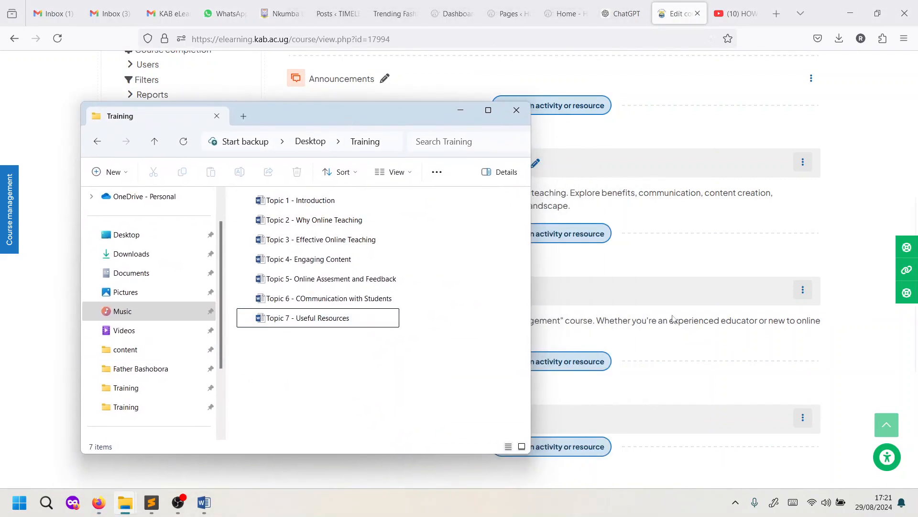
pyautogui.moveTo(531, 223); pyautogui.dragTo(403, 222)
pyautogui.moveTo(281, 116); pyautogui.dragTo(225, 105)
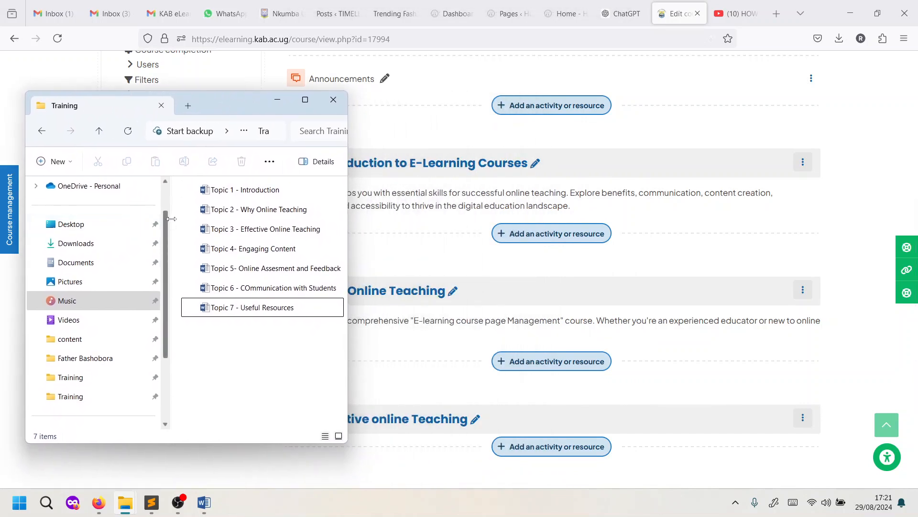
pyautogui.moveTo(165, 221); pyautogui.dragTo(111, 221)
pyautogui.moveTo(350, 227); pyautogui.dragTo(306, 225)
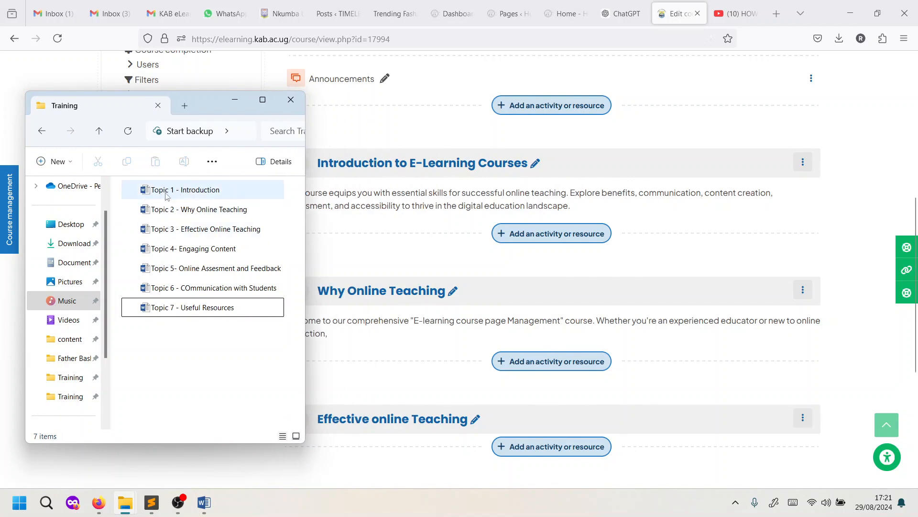
# Step: Upload Topic 1 - Introduction into the Introduction to E-Learning Courses section and Topic 2 - Why Online Teaching into the Why Online Teaching section
pyautogui.moveTo(189, 192); pyautogui.dragTo(444, 247)
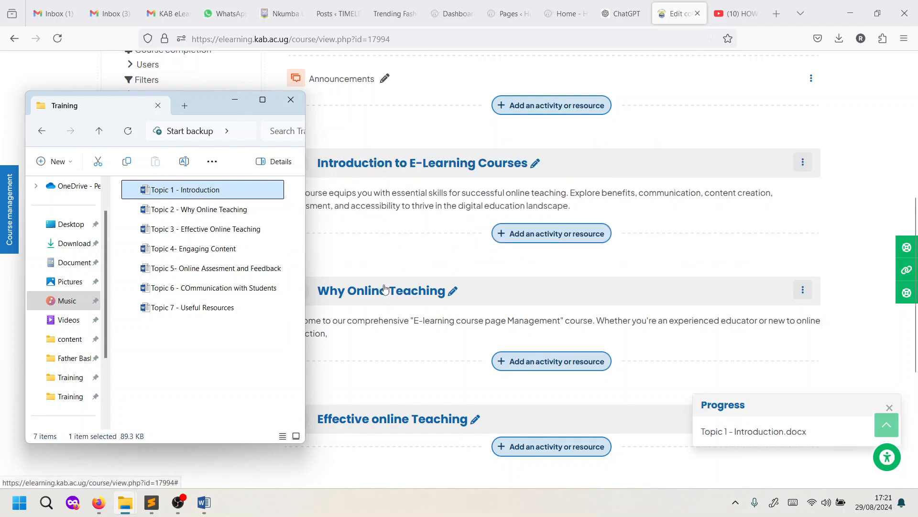
pyautogui.scroll(-3, 388, 267)
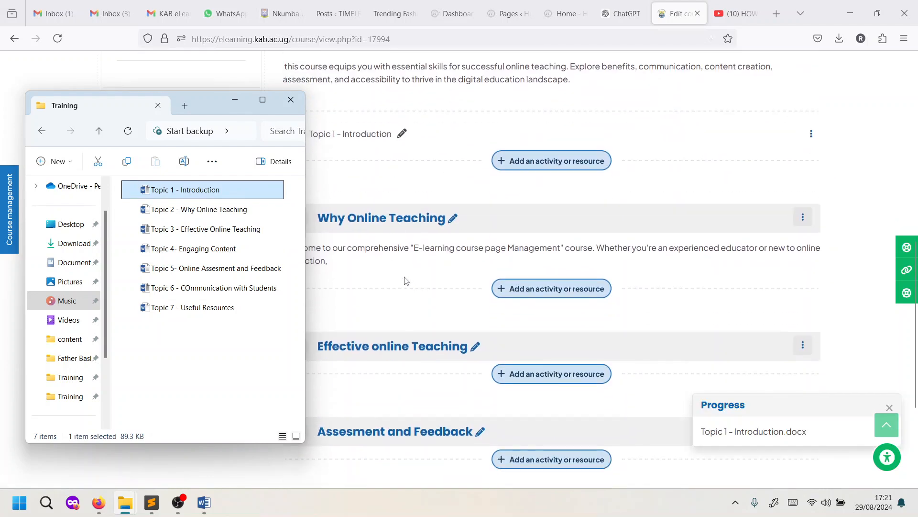
pyautogui.scroll(-3, 389, 269)
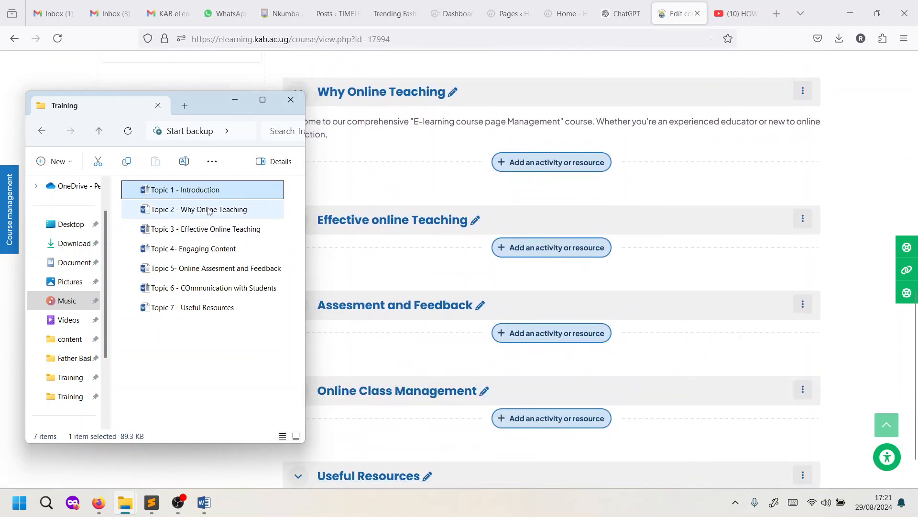
pyautogui.moveTo(209, 211); pyautogui.dragTo(412, 144)
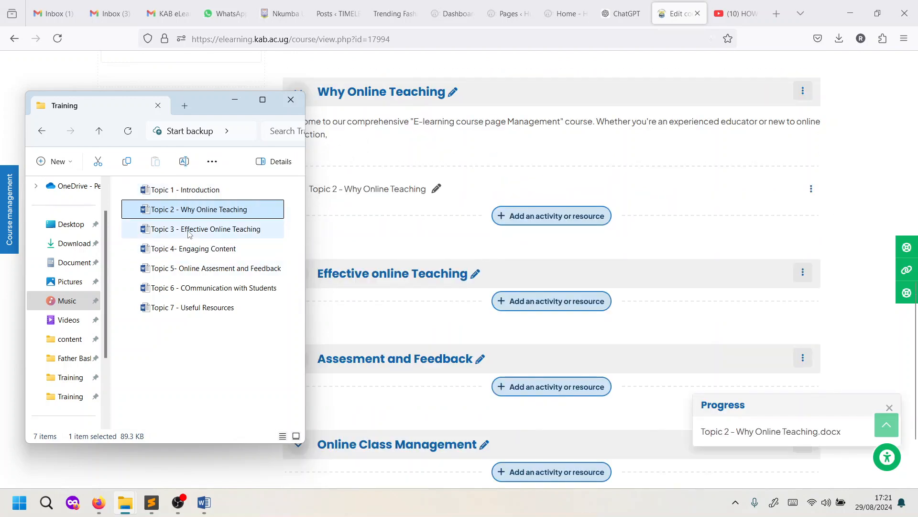
# Step: Upload the Topic 3 - Effective Online Teaching document from the Training folder into the Effective online Teaching section
pyautogui.moveTo(189, 234); pyautogui.dragTo(414, 315)
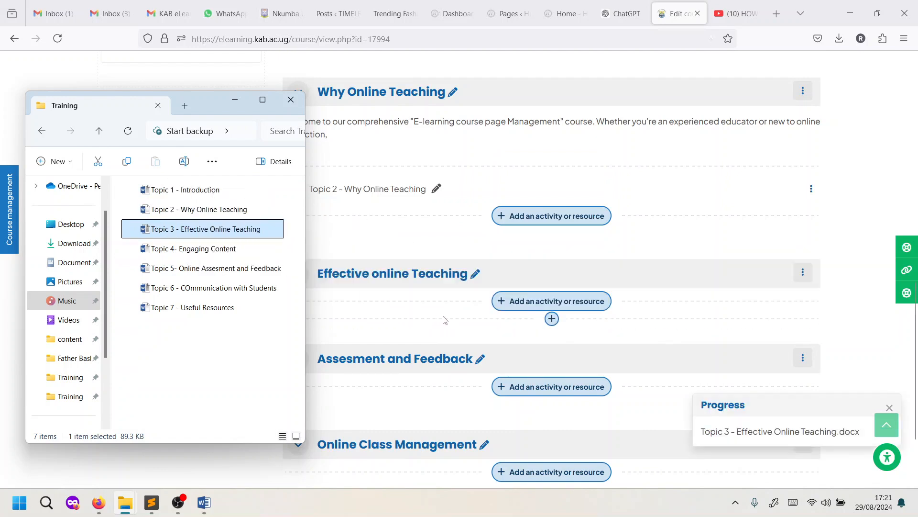
pyautogui.scroll(-2, 430, 306)
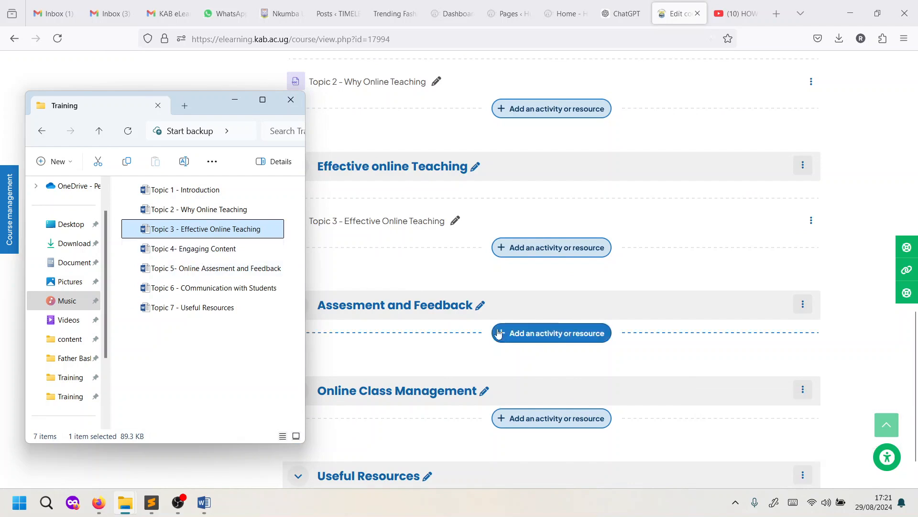
pyautogui.scroll(-2, 491, 334)
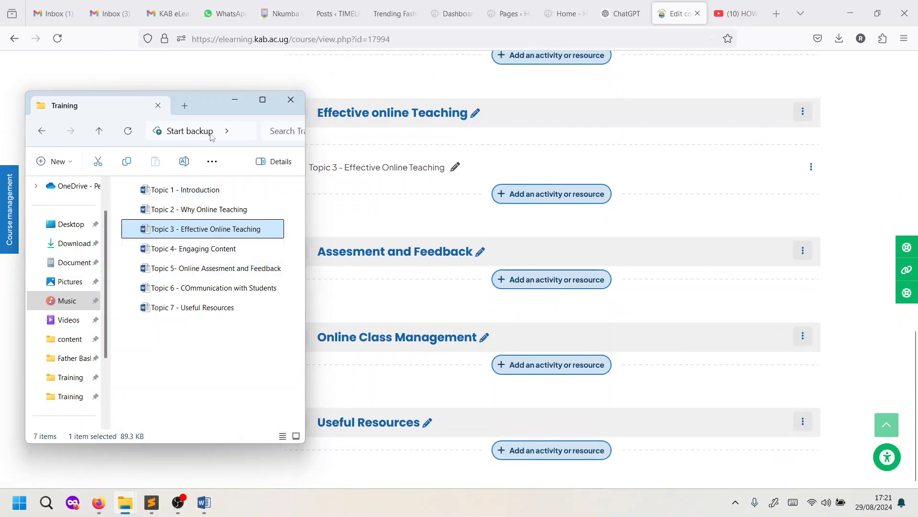
# Step: Move the Training folder window clear of the section headings and upload Topic 5- Online Assesment and Feedback into the Assesment and Feedback section
pyautogui.moveTo(214, 110); pyautogui.dragTo(201, 265)
pyautogui.scroll(2, 516, 239)
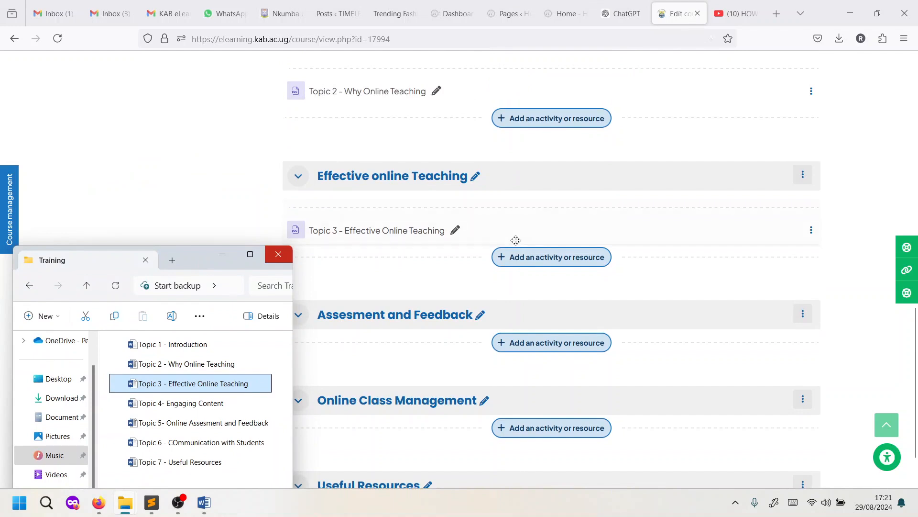
pyautogui.scroll(-2, 507, 287)
pyautogui.scroll(6, 501, 317)
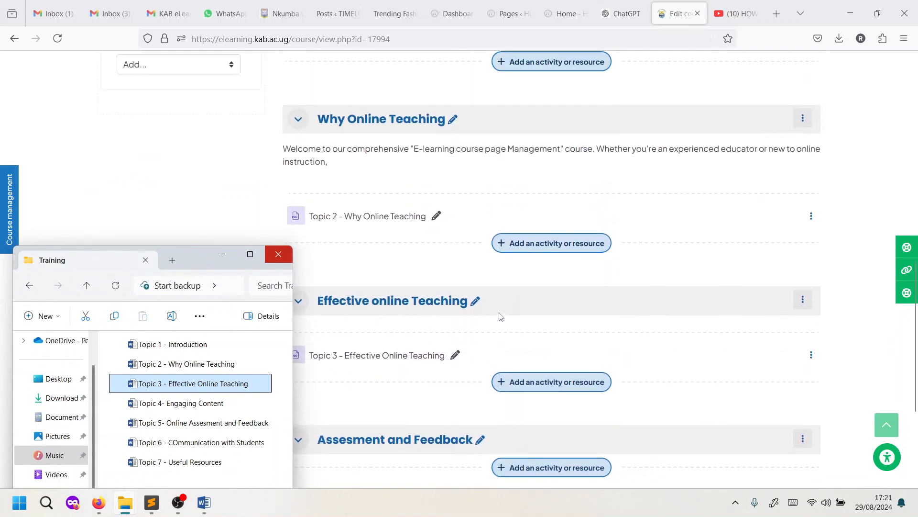
pyautogui.scroll(-6, 500, 312)
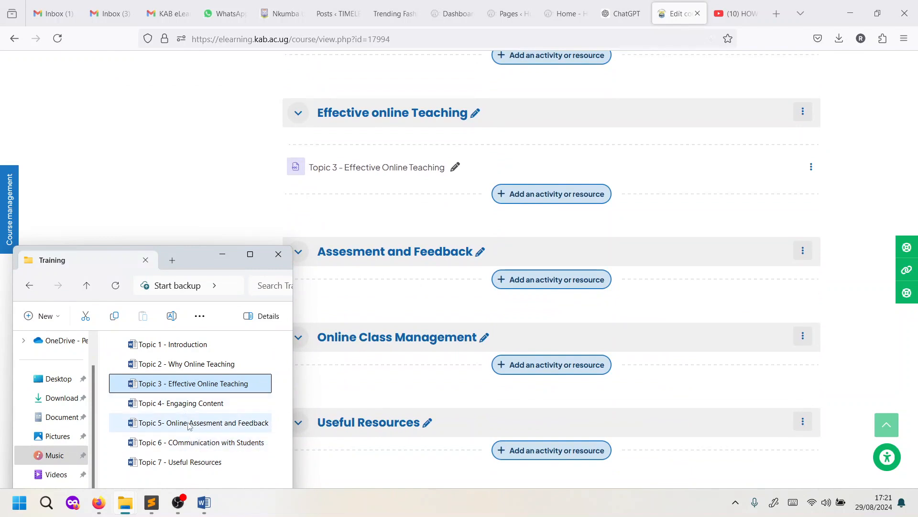
pyautogui.moveTo(189, 432); pyautogui.dragTo(397, 301)
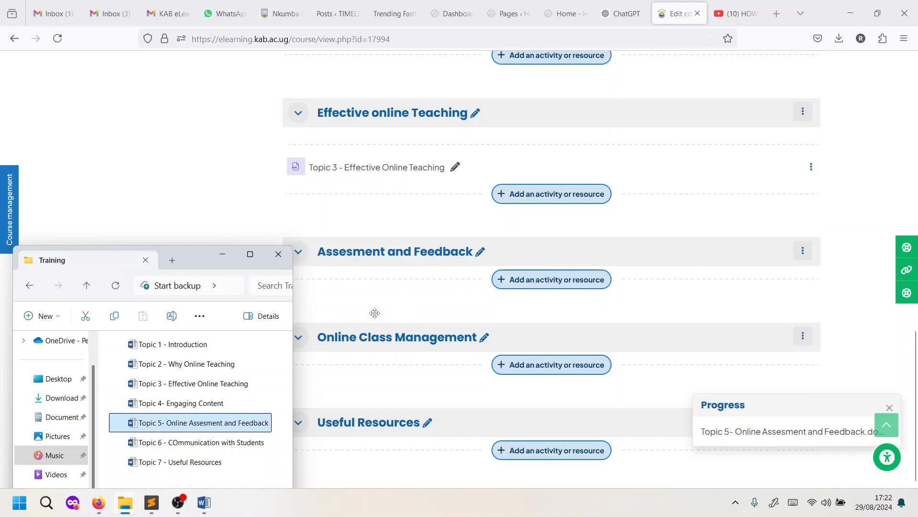
pyautogui.scroll(-1, 373, 317)
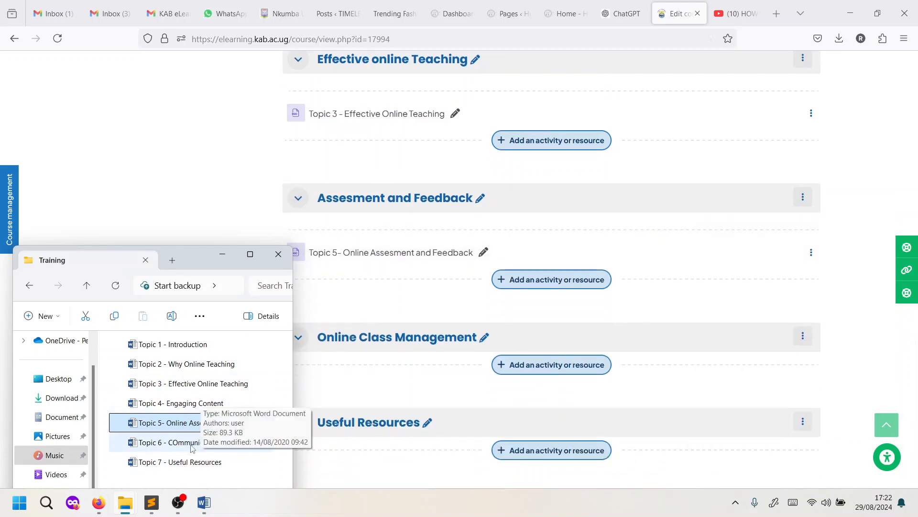
# Step: Upload the Topic 6 - COmmunication with Students and Topic 7 - Useful Resources documents into the Online Class Management section
pyautogui.moveTo(180, 447); pyautogui.dragTo(407, 359)
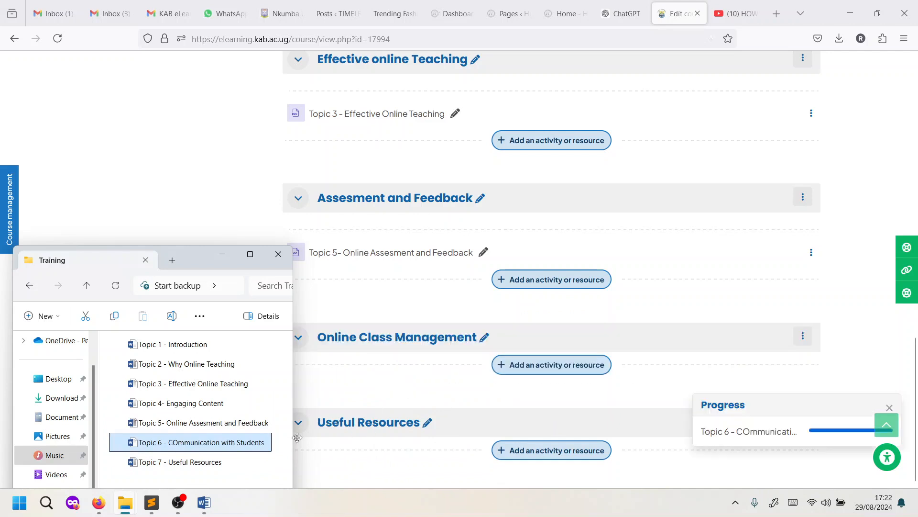
pyautogui.moveTo(189, 461); pyautogui.dragTo(486, 420)
pyautogui.scroll(-1, 486, 421)
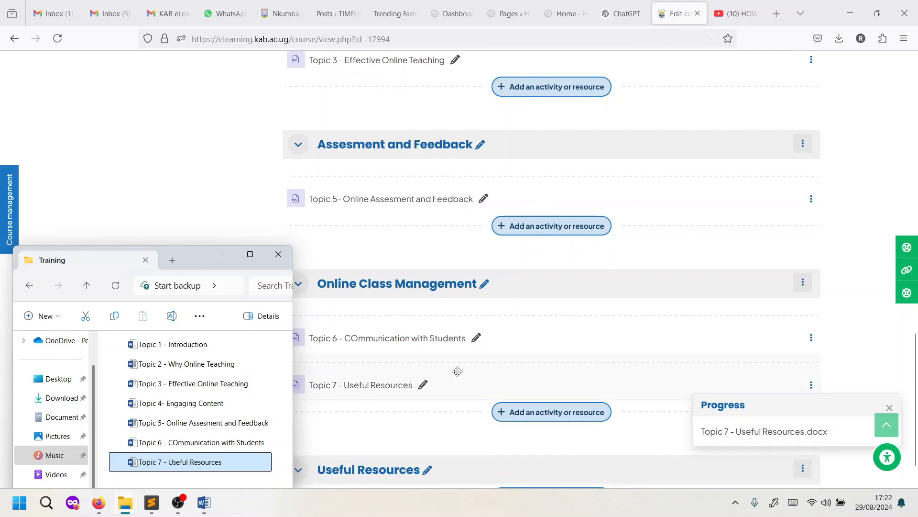
# Step: Return to the course page and move Topic 7 - Useful Resources from Online Class Management into the Useful Resources section
pyautogui.click(163, 195)
pyautogui.scroll(-1, 252, 296)
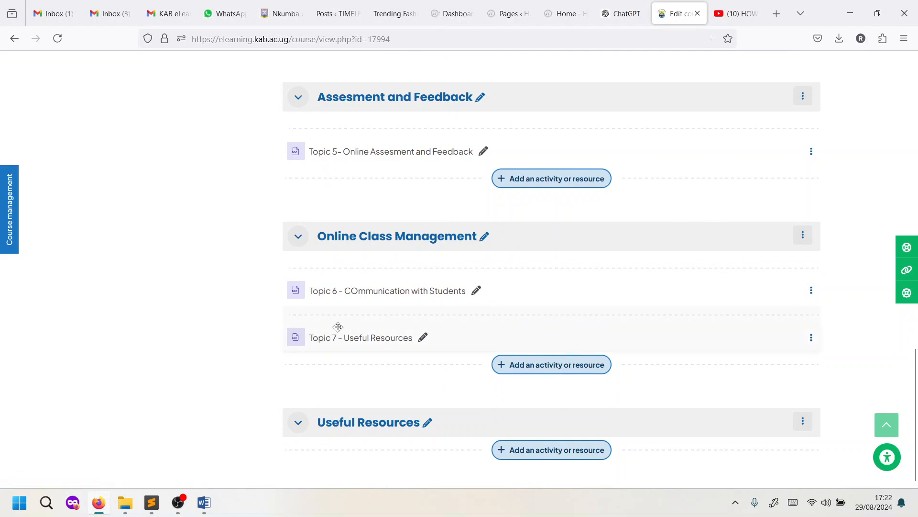
pyautogui.moveTo(338, 327); pyautogui.dragTo(432, 458)
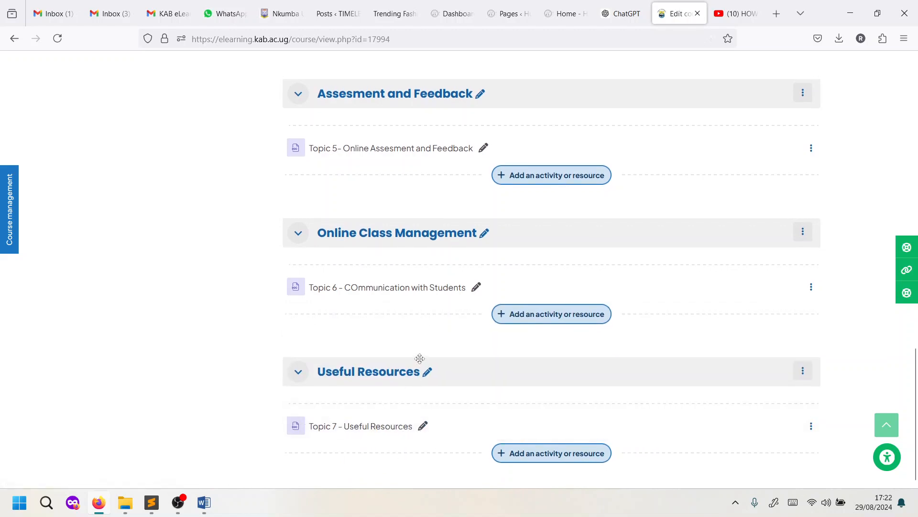
# Step: Turn off editing for the course and review the sections and their documents from Welcome to CPM1100 down to Useful Resources
pyautogui.scroll(2, 420, 361)
pyautogui.scroll(4, 420, 360)
pyautogui.scroll(8, 420, 362)
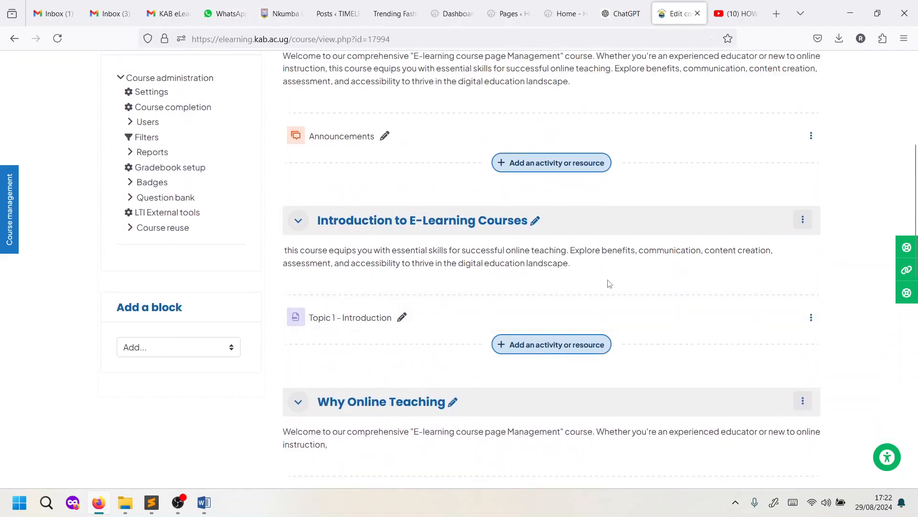
pyautogui.scroll(6, 610, 284)
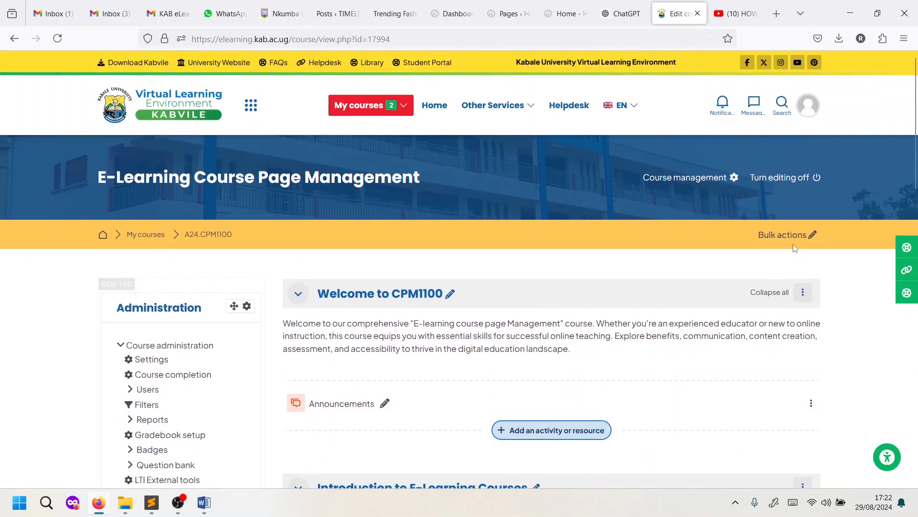
pyautogui.click(788, 178)
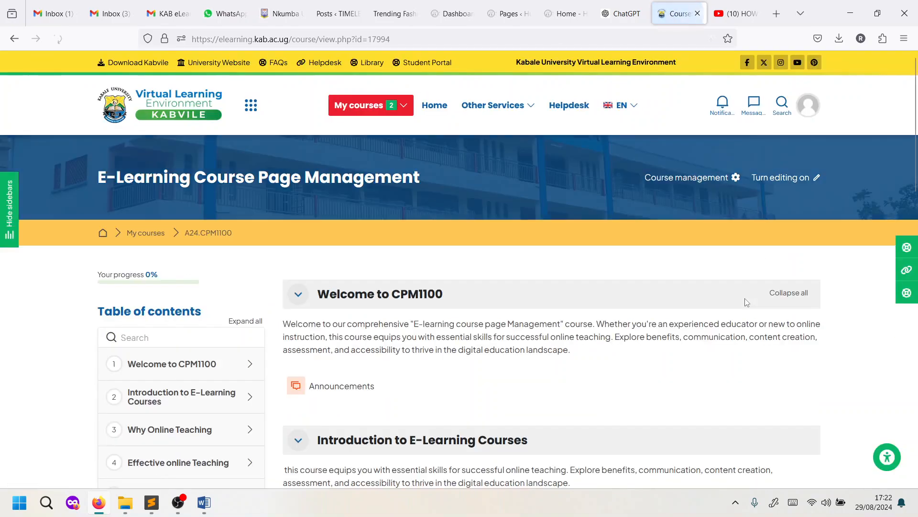
pyautogui.scroll(-6, 710, 351)
pyautogui.scroll(-6, 709, 350)
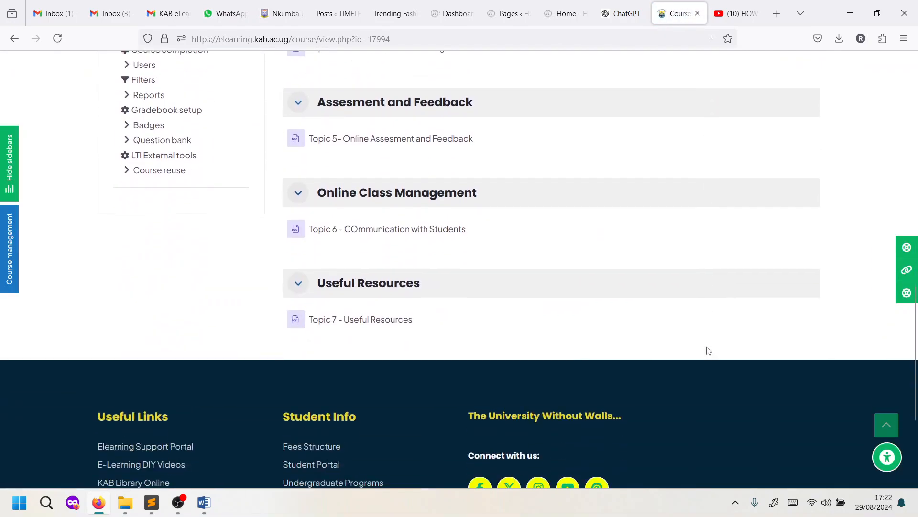
pyautogui.scroll(12, 708, 350)
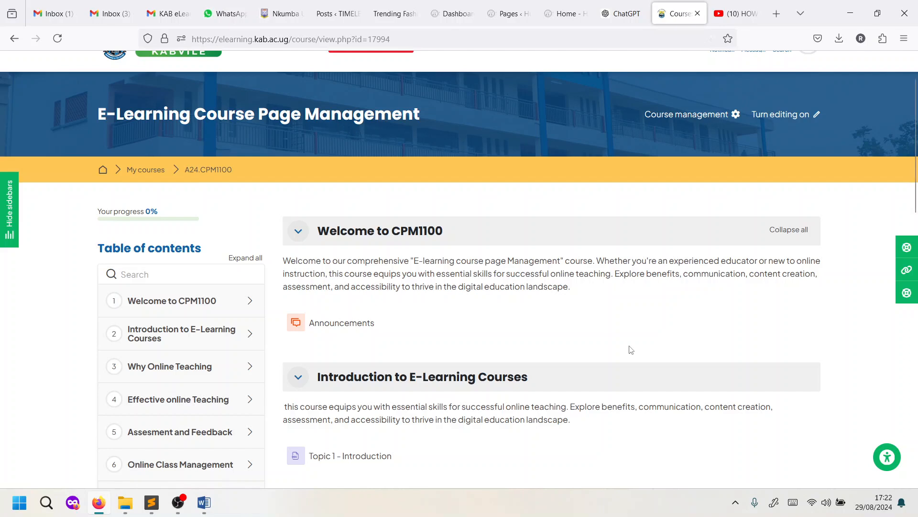
pyautogui.scroll(-3, 631, 349)
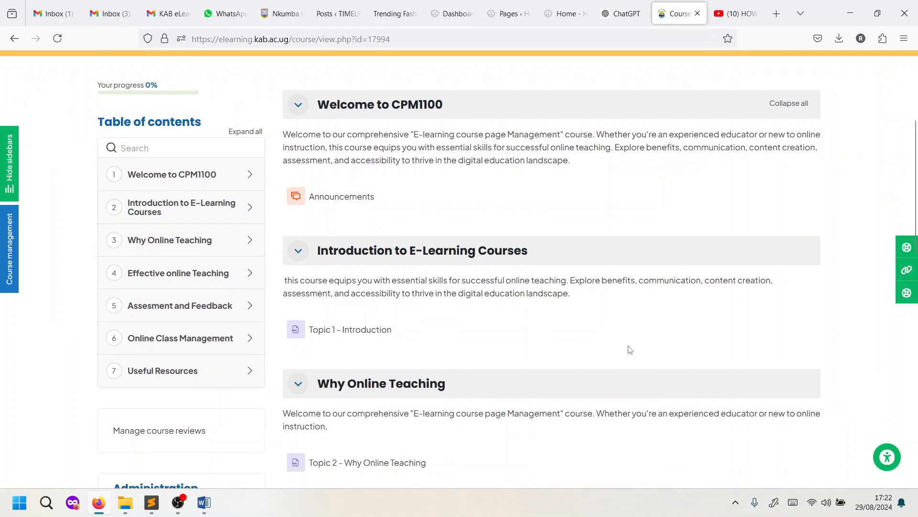
pyautogui.scroll(5, 631, 350)
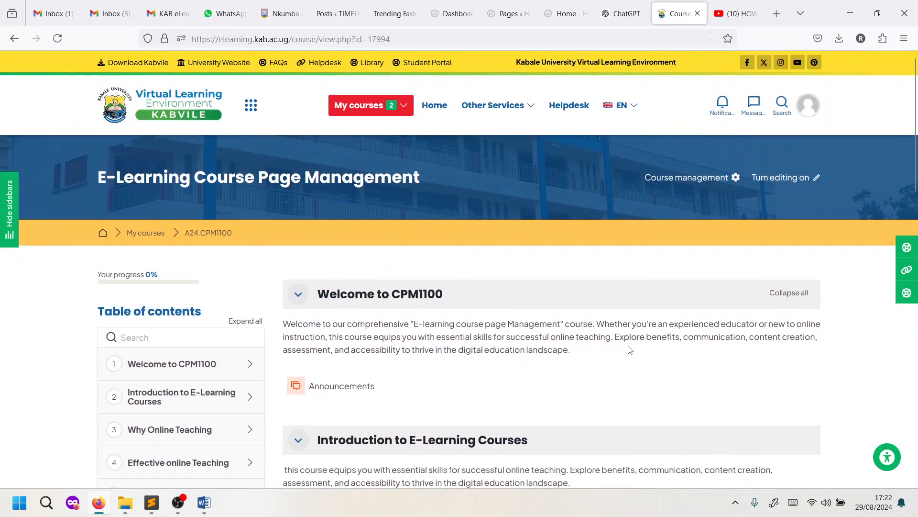